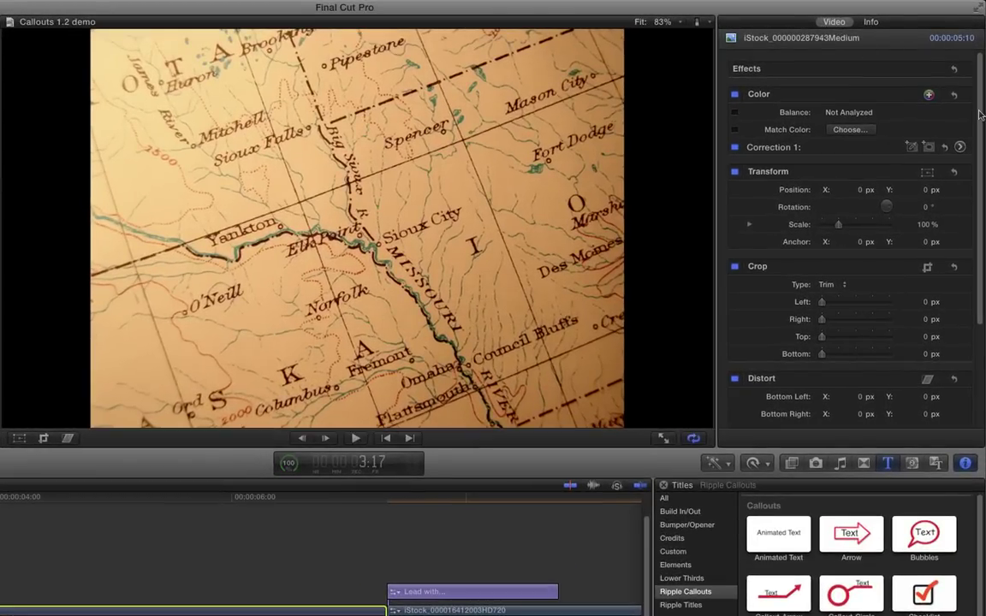
Scale the map image up to about 175% to fill the frame and reposition it to about X -8.0 px, Y -146.5 px
{"action": "scroll", "coordinate": [984, 138], "scroll_direction": "down", "scroll_amount": 2}
{"action": "left_click_drag", "start_coordinate": [984, 164], "coordinate": [984, 242]}
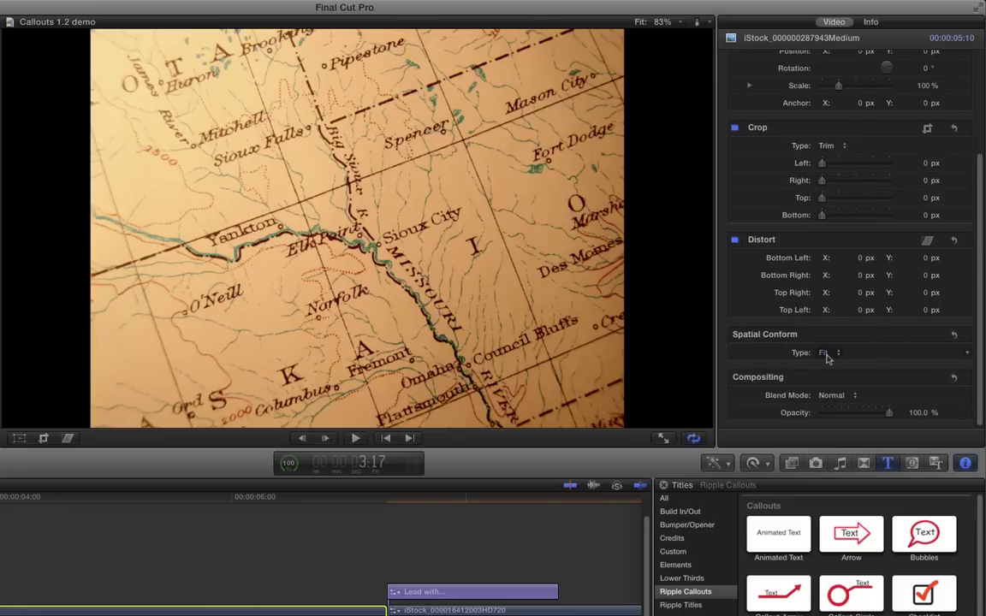
{"action": "scroll", "coordinate": [980, 356], "scroll_direction": "up", "scroll_amount": 4}
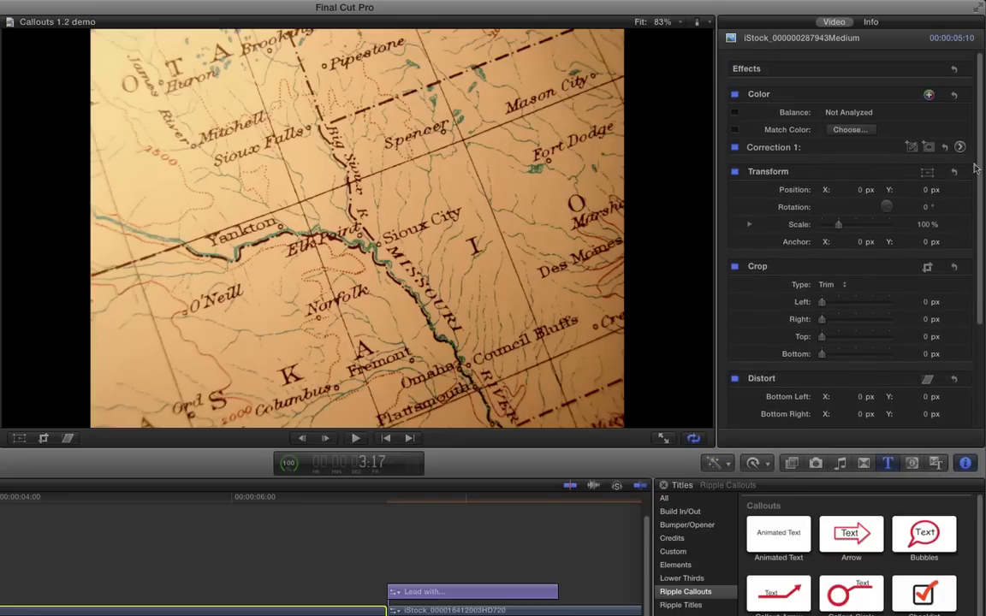
{"action": "left_click", "coordinate": [18, 439]}
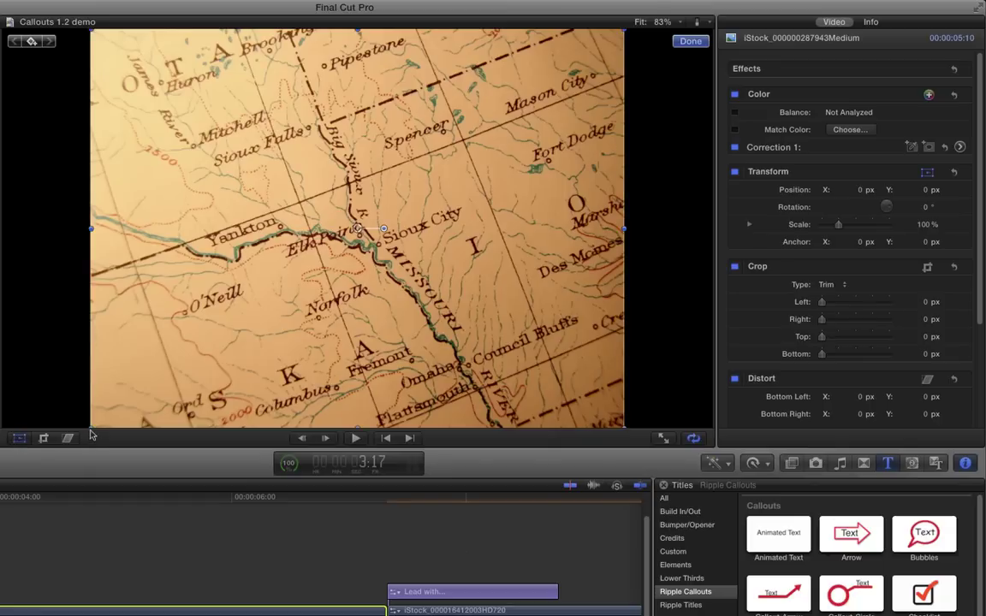
{"action": "left_click_drag", "start_coordinate": [90, 428], "coordinate": [0, 578]}
{"action": "left_click_drag", "start_coordinate": [505, 163], "coordinate": [500, 232]}
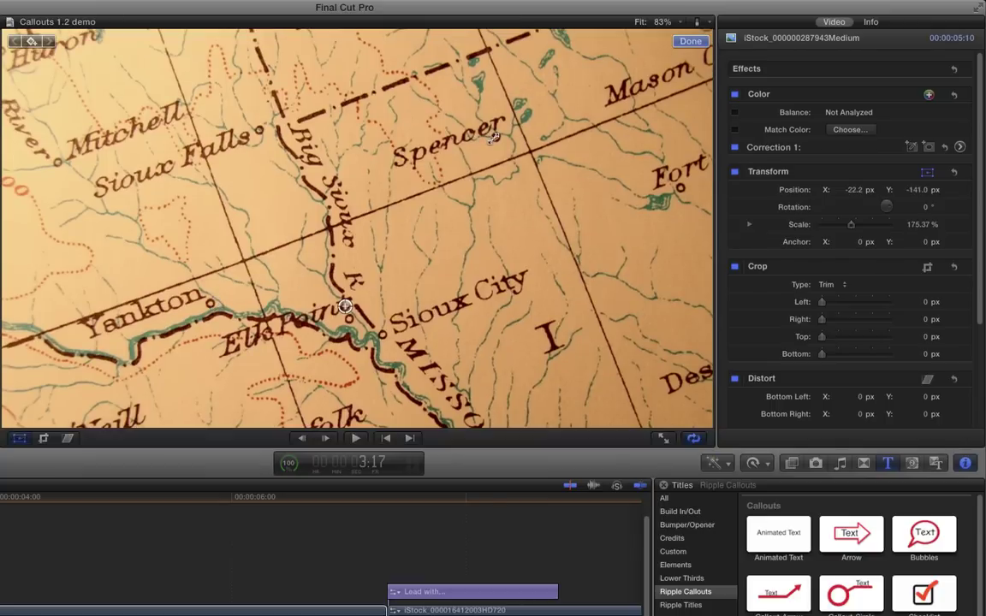
{"action": "left_click_drag", "start_coordinate": [494, 137], "coordinate": [495, 181]}
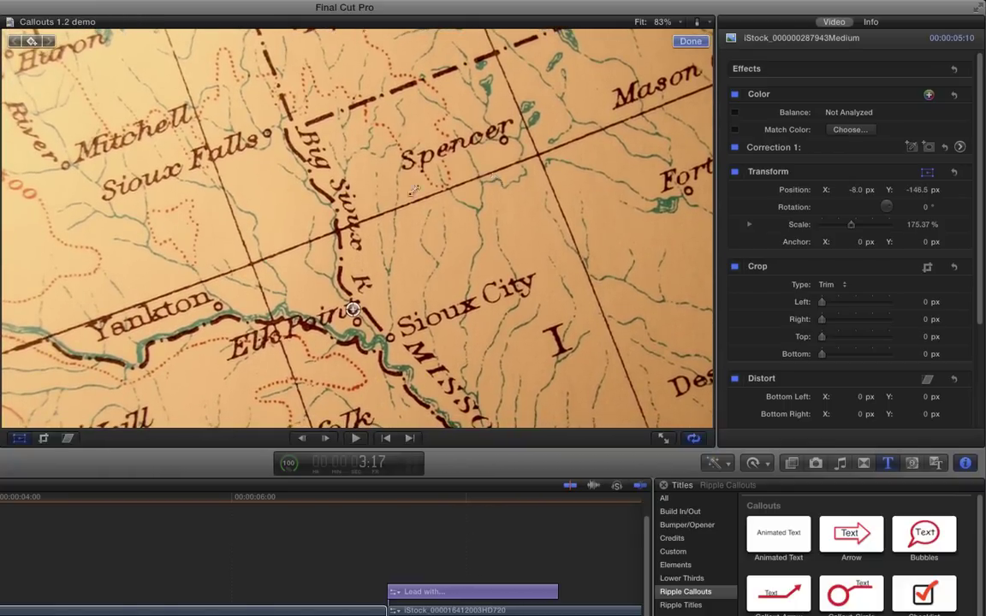
Adjust the map image to a scale of 178.37% and a position of about X 2.4 px, Y -115.2 px, and exit transform editing
{"action": "left_click", "coordinate": [913, 225]}
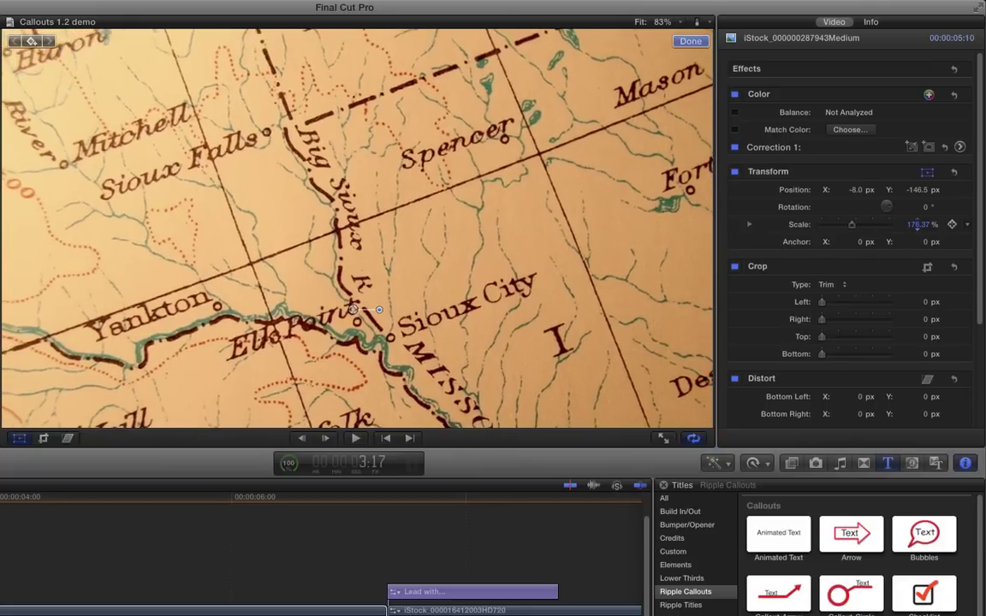
{"action": "left_click_drag", "start_coordinate": [917, 225], "coordinate": [917, 184]}
{"action": "mouse_move", "coordinate": [542, 223]}
{"action": "left_mouse_down"}
{"action": "mouse_move", "coordinate": [544, 241]}
{"action": "mouse_move", "coordinate": [552, 213]}
{"action": "left_mouse_up"}
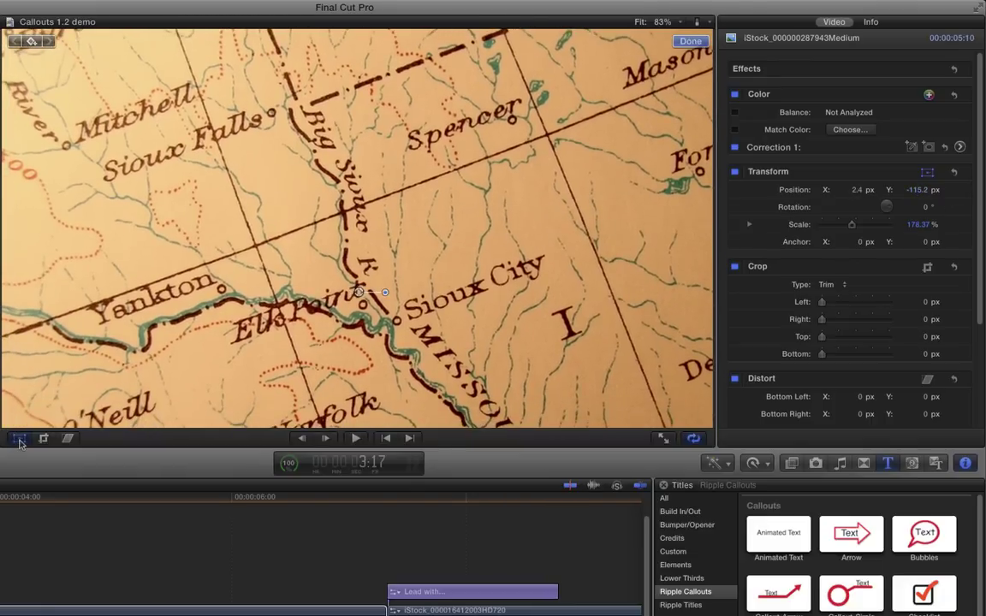
{"action": "left_click", "coordinate": [20, 442]}
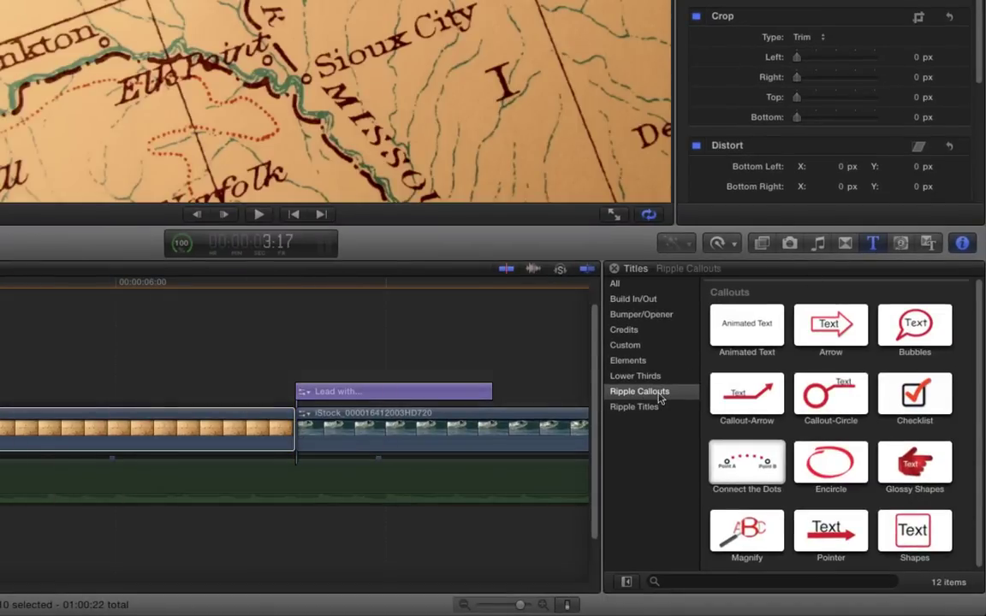
Add the Connect the Dots callout above the map clip and play its animation
{"action": "left_click", "coordinate": [746, 463]}
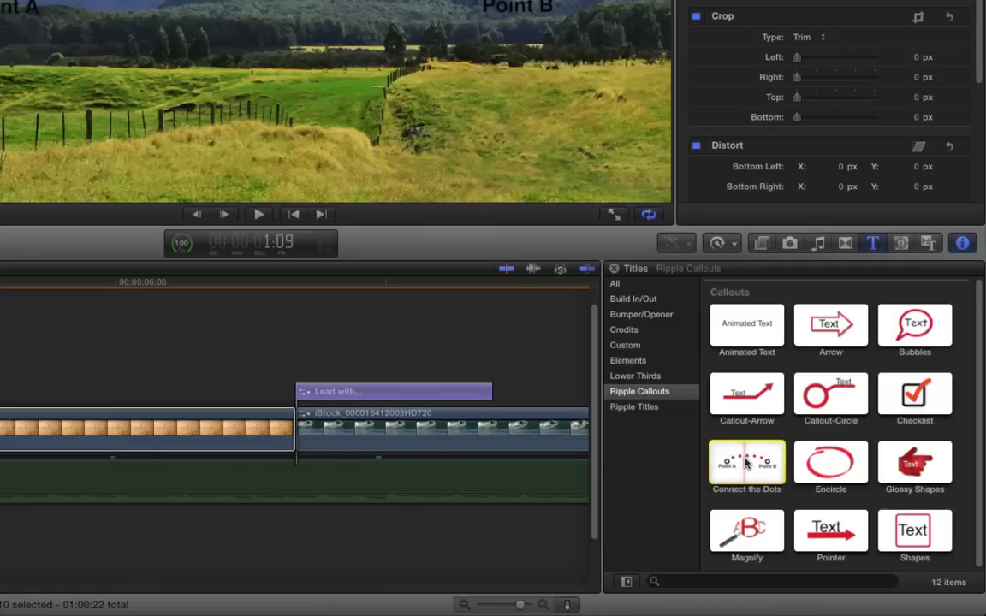
{"action": "key", "text": "q"}
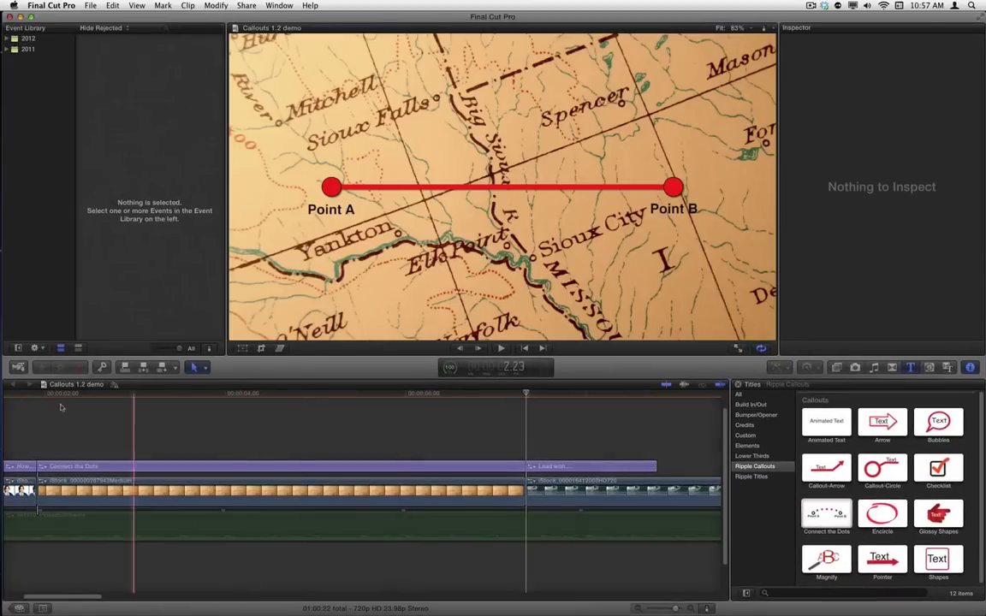
{"action": "left_click", "coordinate": [47, 396]}
{"action": "key", "text": "space"}
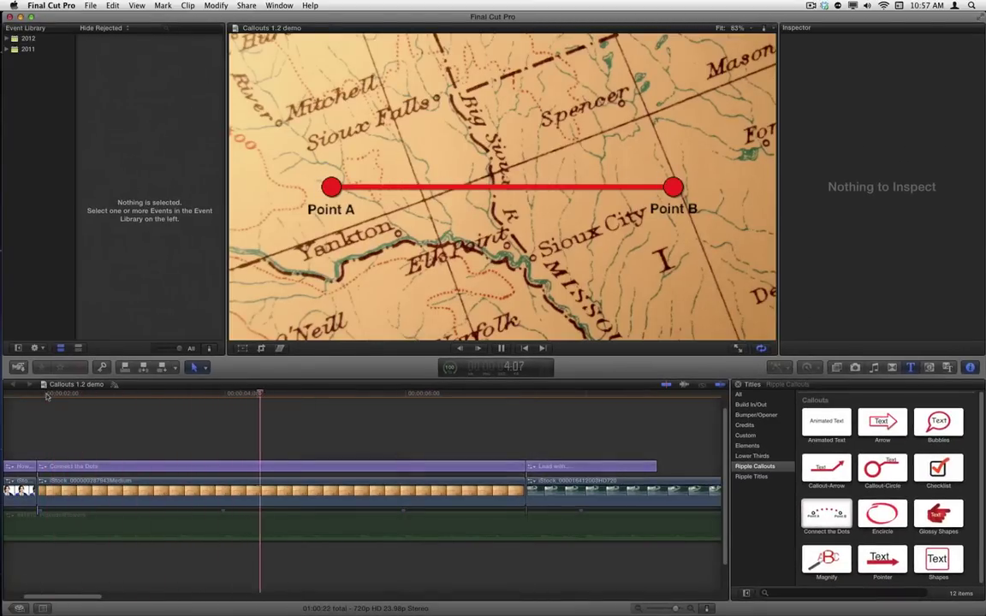
{"action": "key", "text": "space"}
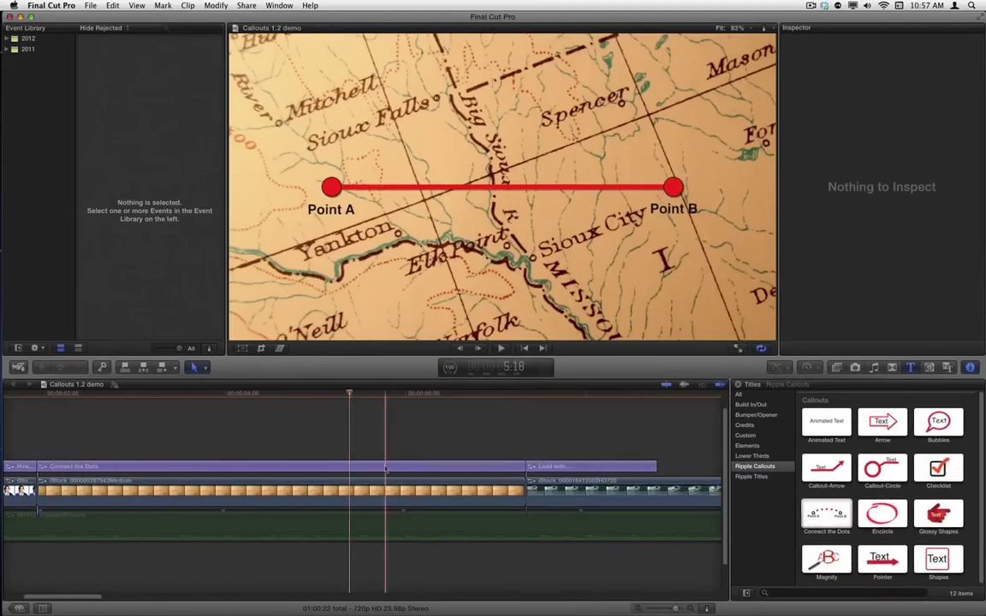
Try moving Point A to Yankton, Point B to Sioux Falls and the line's center control, and reset all published parameters
{"action": "left_click", "coordinate": [386, 467]}
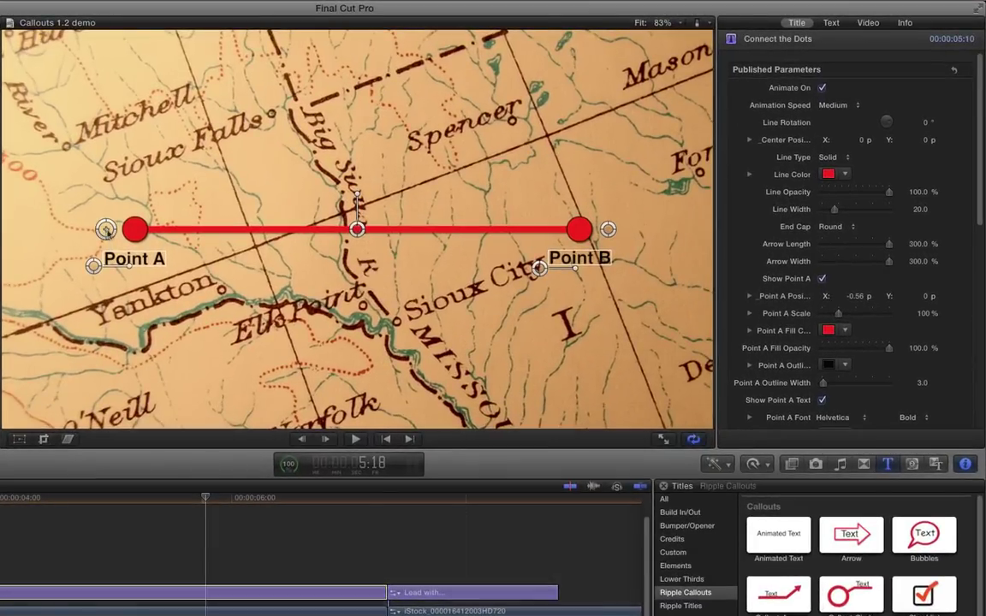
{"action": "left_click_drag", "start_coordinate": [319, 208], "coordinate": [341, 221]}
{"action": "left_click_drag", "start_coordinate": [146, 272], "coordinate": [206, 315]}
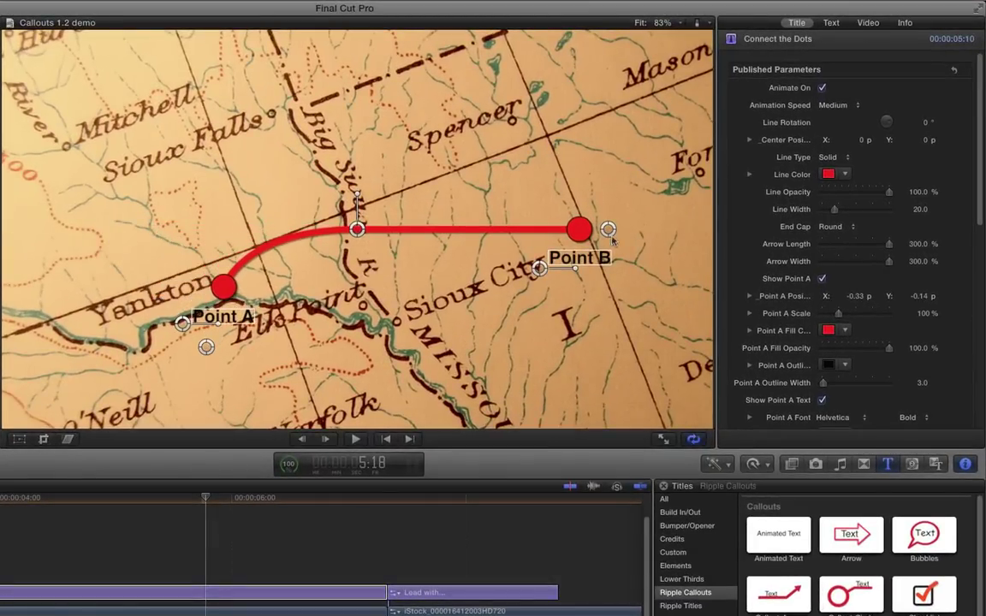
{"action": "left_click_drag", "start_coordinate": [552, 210], "coordinate": [256, 2]}
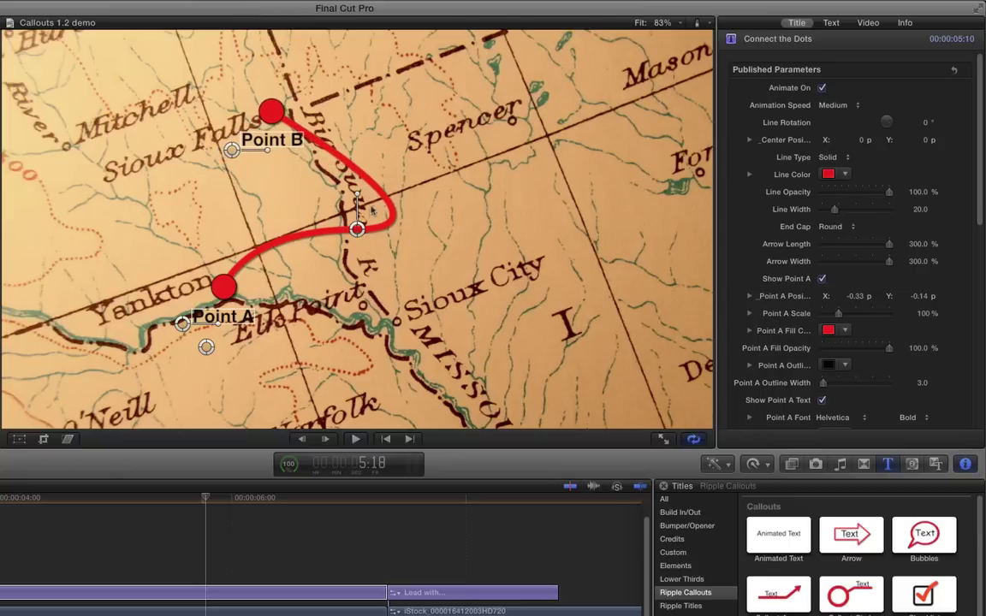
{"action": "left_click_drag", "start_coordinate": [357, 229], "coordinate": [138, 253]}
{"action": "left_click_drag", "start_coordinate": [212, 230], "coordinate": [330, 216]}
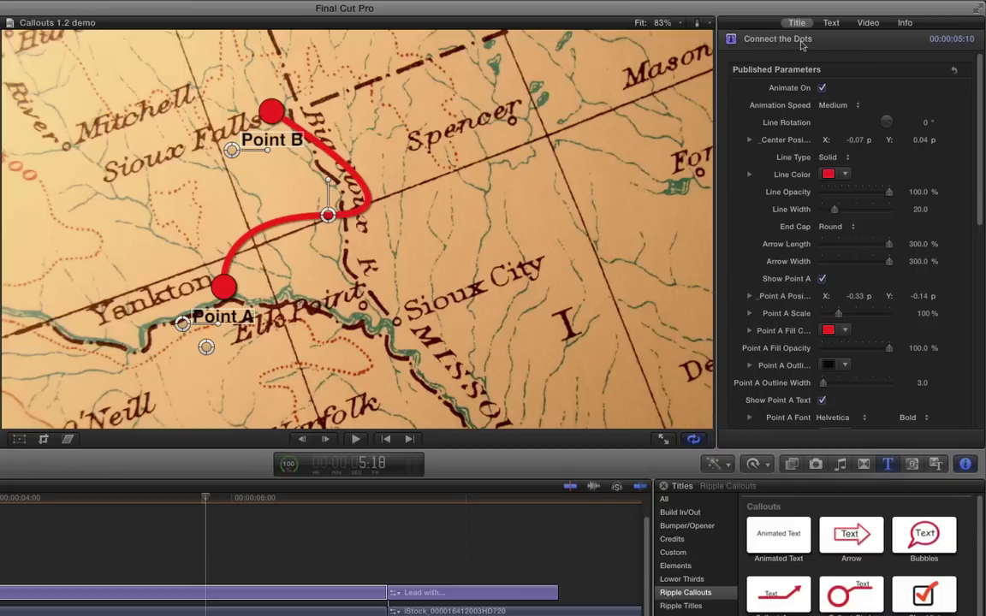
{"action": "left_click", "coordinate": [954, 73]}
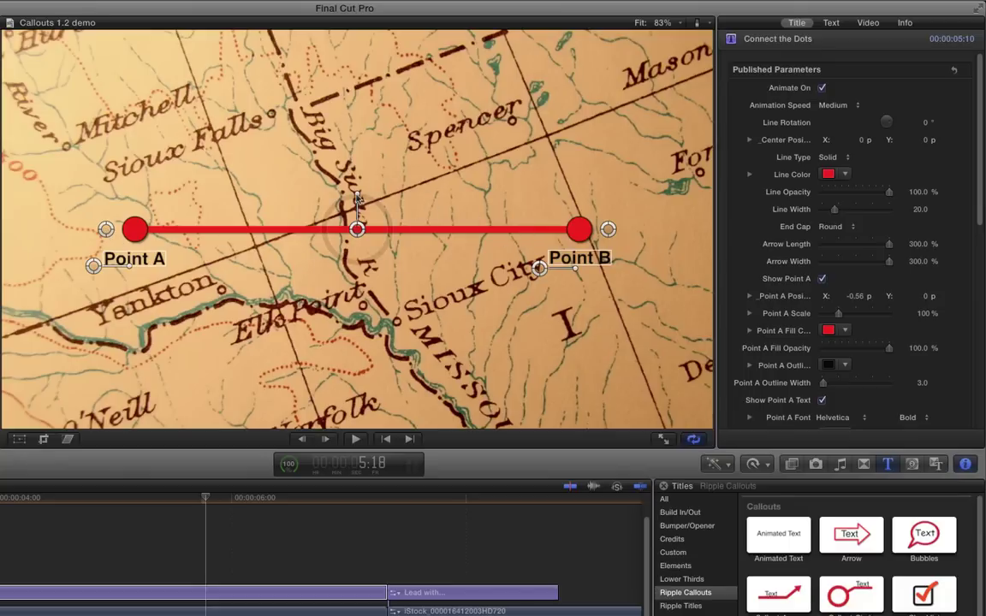
Rotate the connecting line to about 78.1° and place its two end dots on Yankton and Sioux Falls
{"action": "left_click_drag", "start_coordinate": [355, 194], "coordinate": [315, 223]}
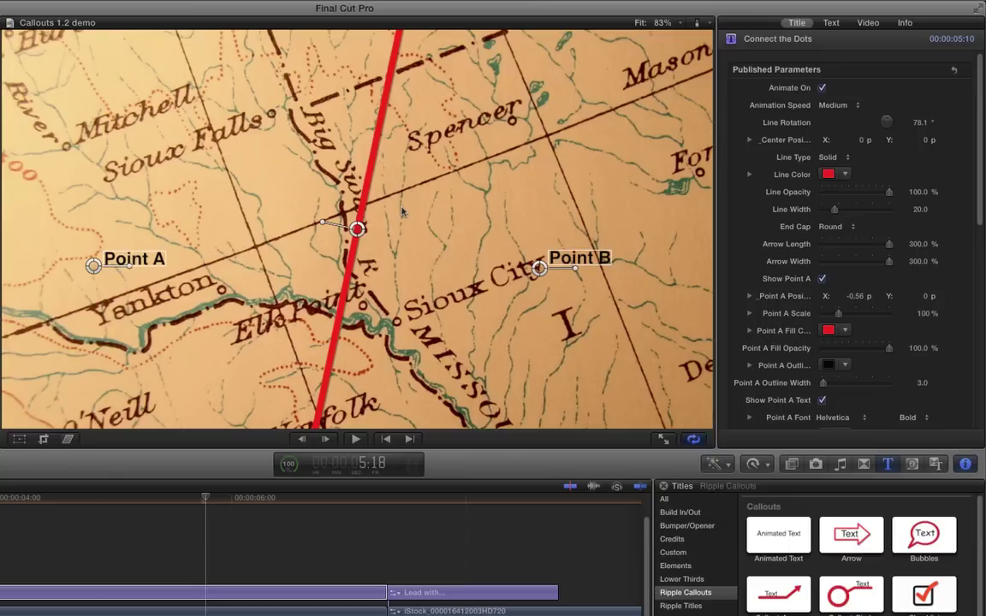
{"action": "key", "text": "super+minus"}
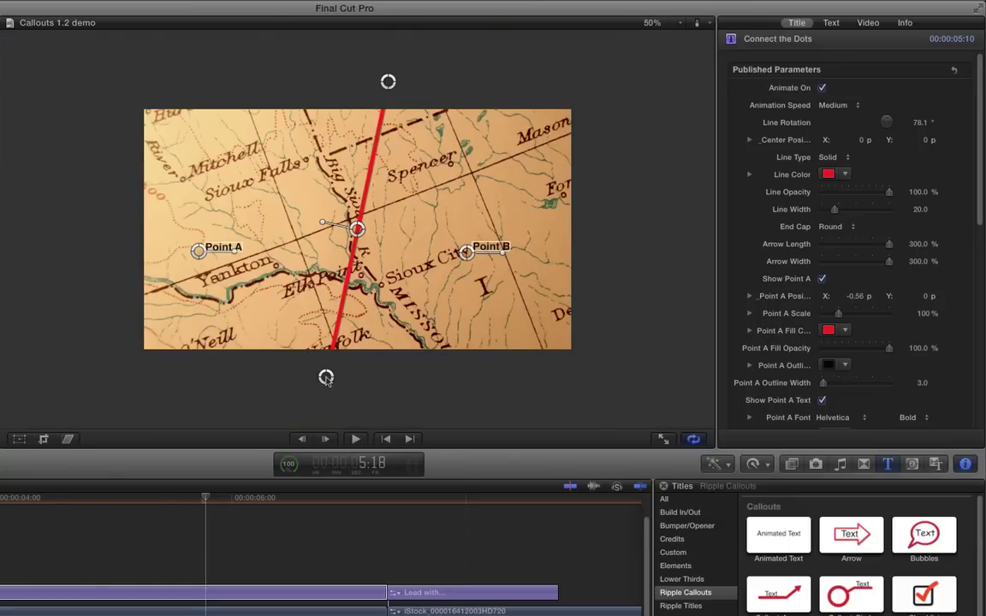
{"action": "left_click_drag", "start_coordinate": [326, 378], "coordinate": [203, 257]}
{"action": "left_click_drag", "start_coordinate": [387, 82], "coordinate": [240, 140]}
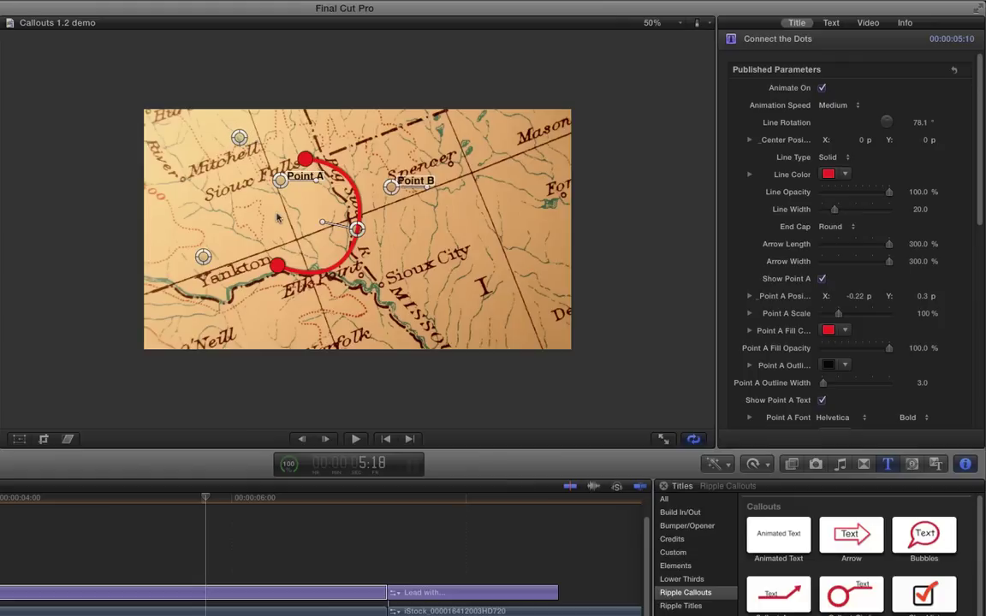
{"action": "key", "text": "shift+z"}
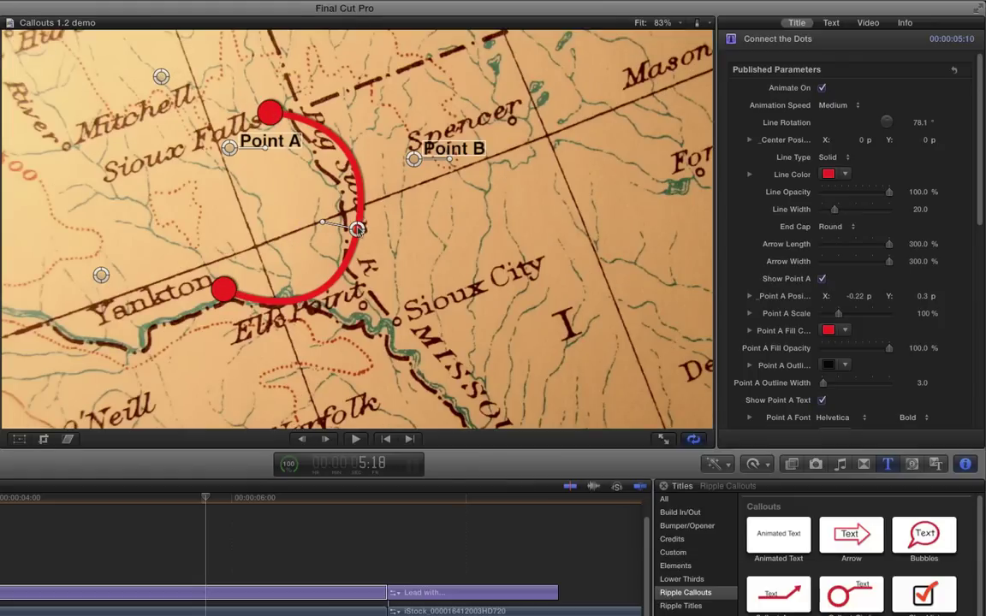
Straighten the line by moving its center control to about X 0.07, Y 0.28, and play the animation
{"action": "left_click_drag", "start_coordinate": [357, 229], "coordinate": [384, 117]}
{"action": "left_click", "coordinate": [38, 592]}
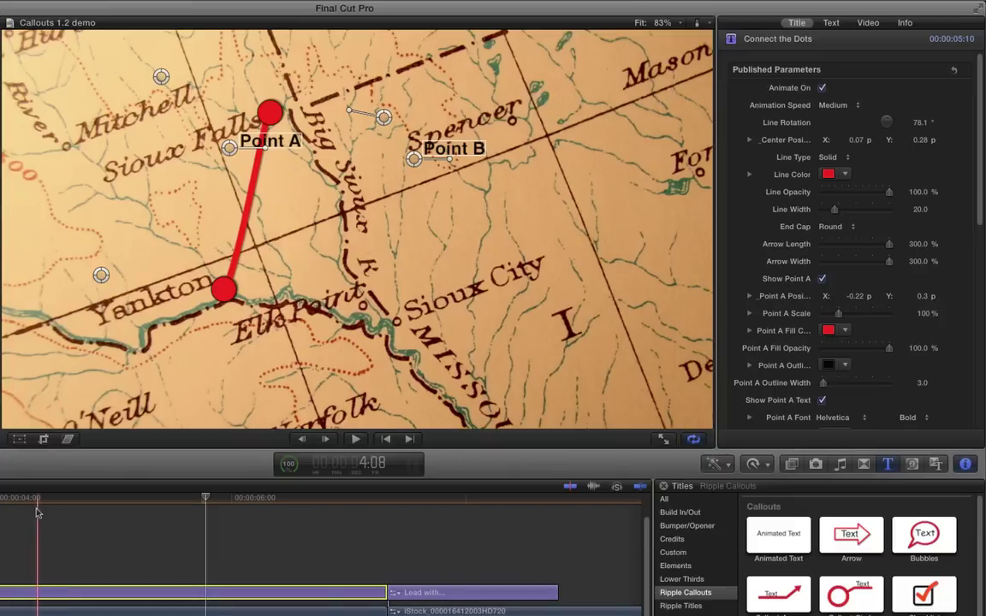
{"action": "key", "text": "space"}
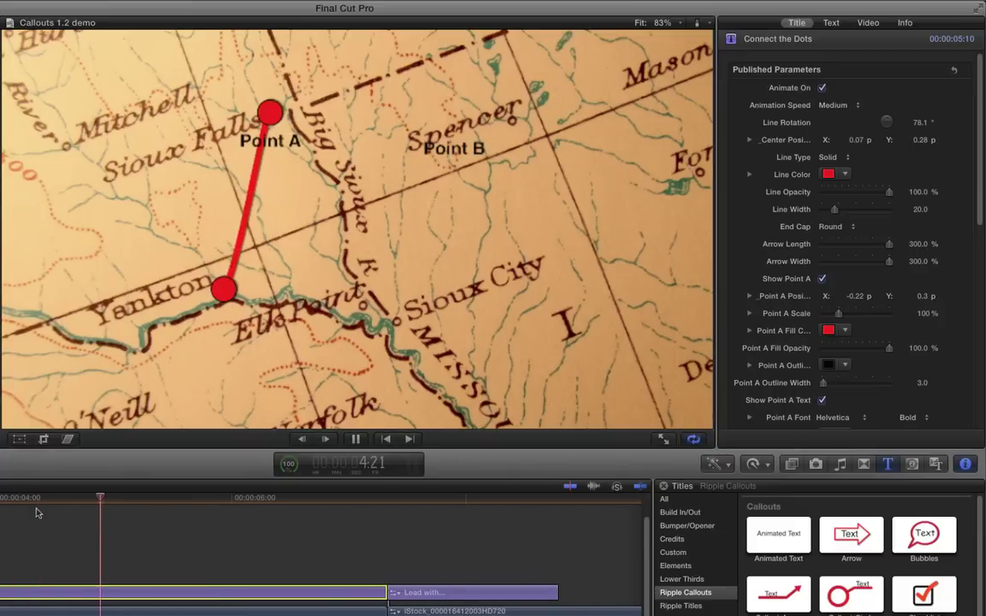
{"action": "key", "text": "space"}
Move the Point A label above Yankton and the Point B label next to the Sioux Falls dot
{"action": "left_click_drag", "start_coordinate": [36, 498], "coordinate": [67, 501]}
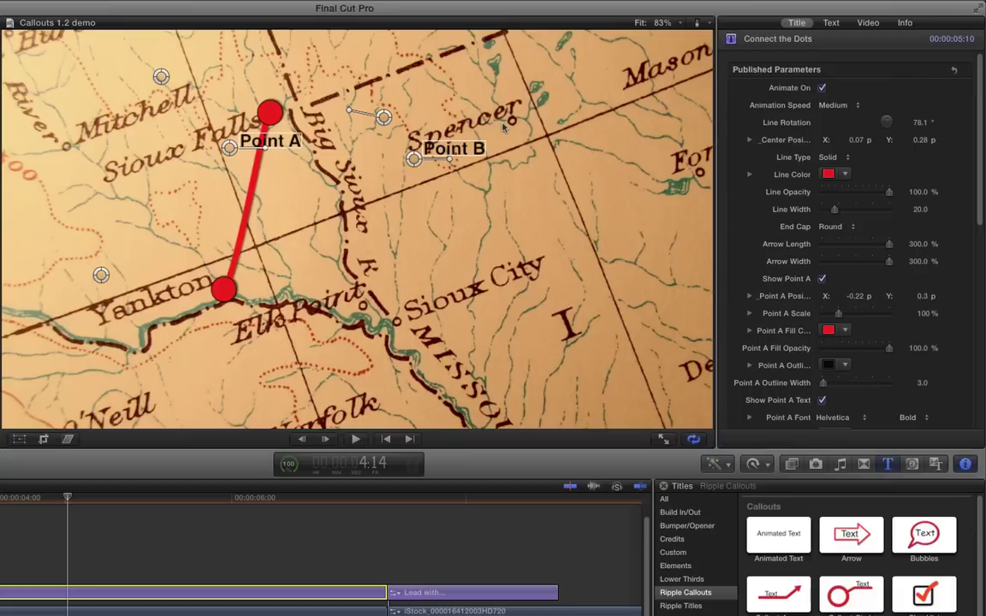
{"action": "left_click_drag", "start_coordinate": [230, 148], "coordinate": [130, 262]}
{"action": "left_click_drag", "start_coordinate": [390, 155], "coordinate": [160, 128]}
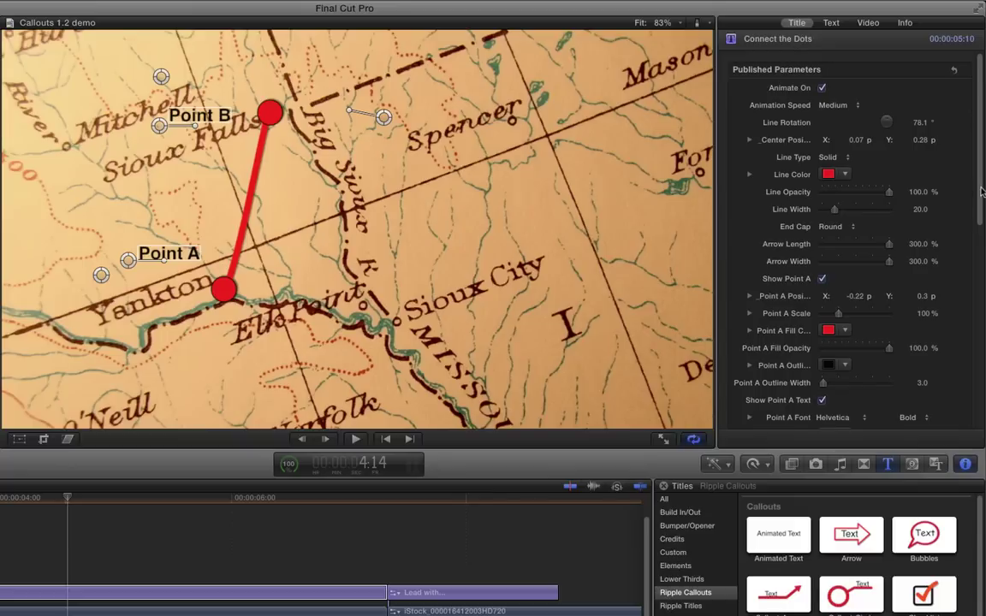
Hide the text labels of both Point A and Point B in the first Connect the Dots title
{"action": "scroll", "coordinate": [982, 192], "scroll_direction": "down", "scroll_amount": 10}
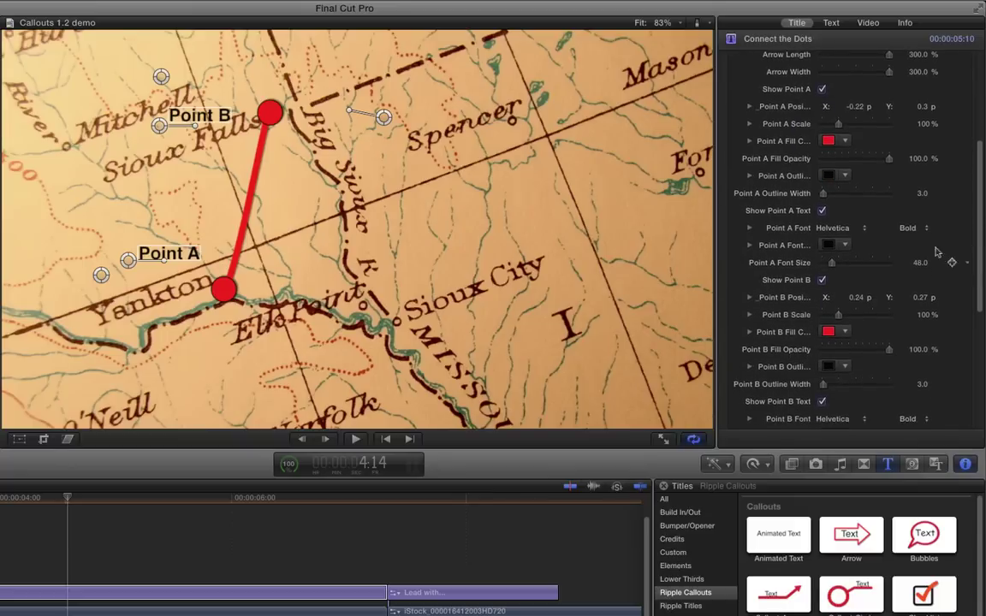
{"action": "left_click", "coordinate": [821, 210]}
{"action": "scroll", "coordinate": [856, 274], "scroll_direction": "down", "scroll_amount": 5}
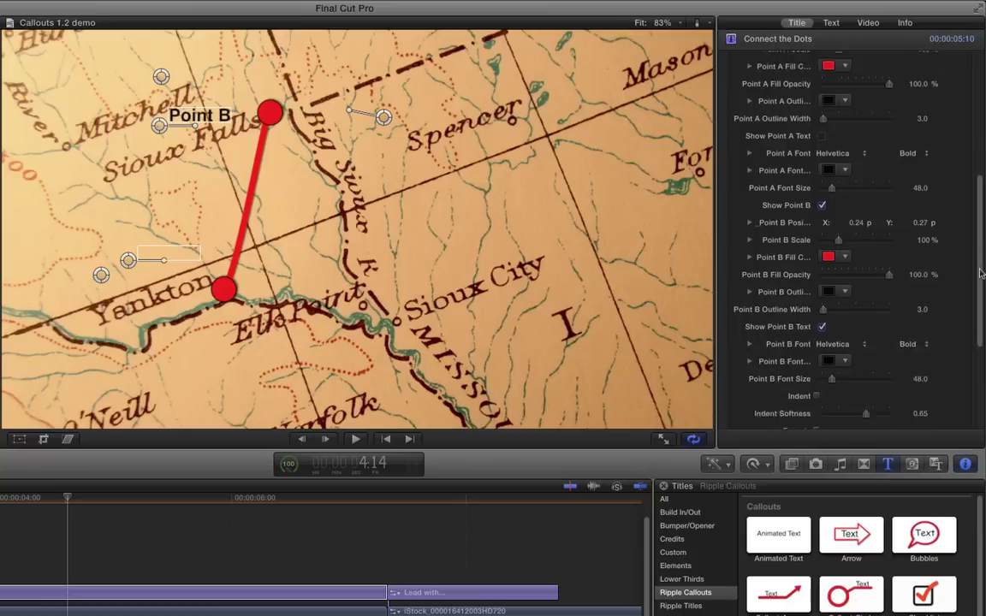
{"action": "left_click", "coordinate": [821, 297]}
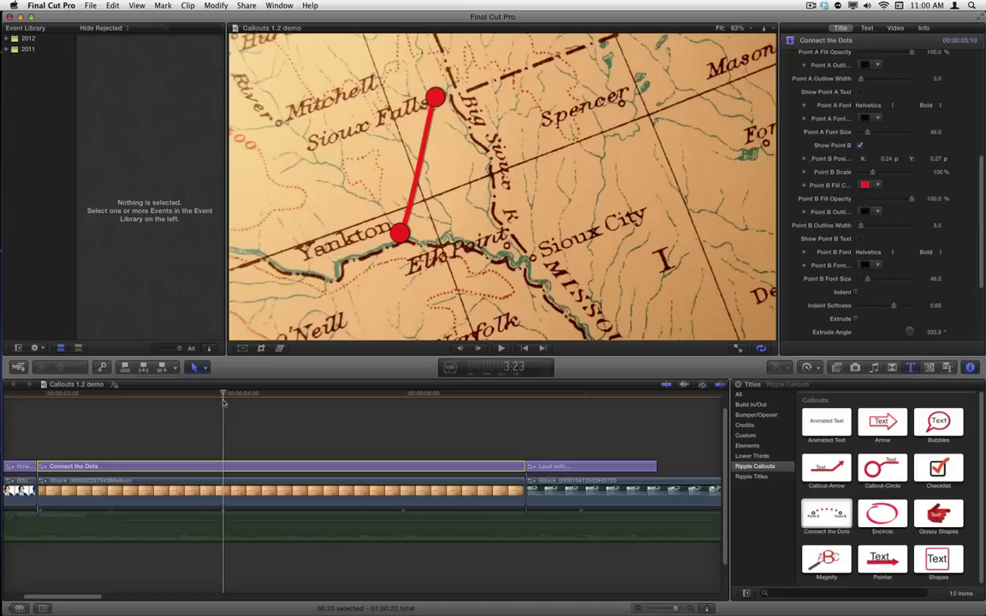
Add a second Connect the Dots callout above the first, spanning from 3:23 to the end of the map clip
{"action": "left_click", "coordinate": [228, 524]}
{"action": "left_click_drag", "start_coordinate": [441, 389], "coordinate": [523, 395]}
{"action": "key", "text": "o"}
{"action": "left_click", "coordinate": [826, 518]}
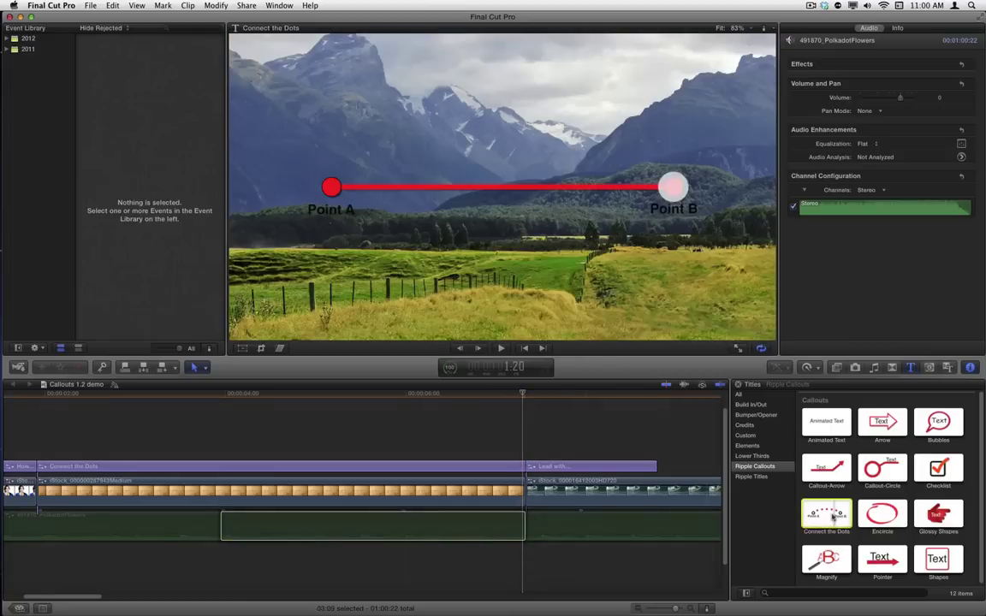
{"action": "key", "text": "q"}
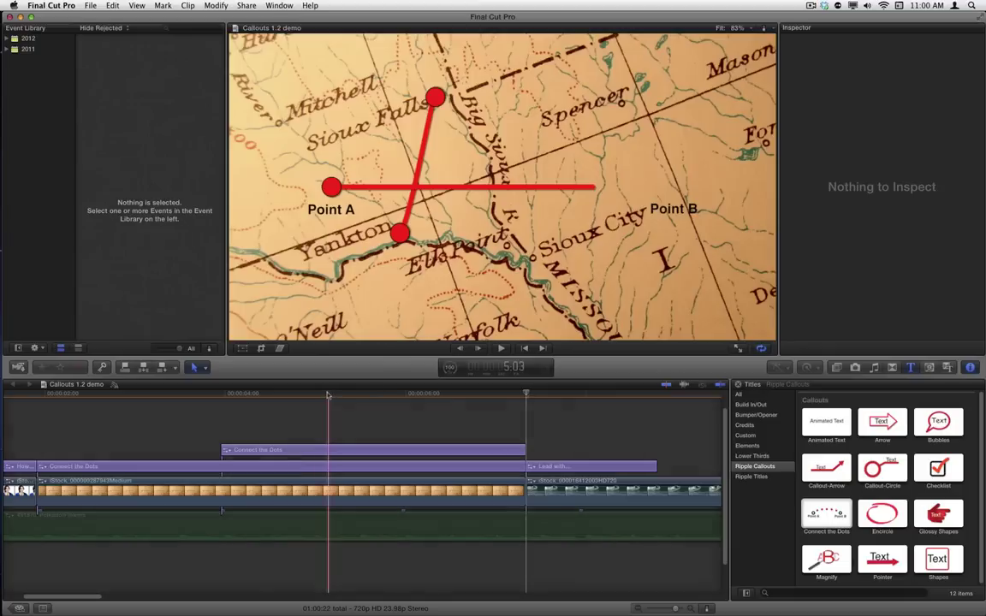
In the second callout, place Point A on Sioux Falls and Point B on Spencer, straightening the line with the center control at about X 0.08, Y 0.28
{"action": "left_click", "coordinate": [301, 398]}
{"action": "left_click_drag", "start_coordinate": [301, 398], "coordinate": [454, 403]}
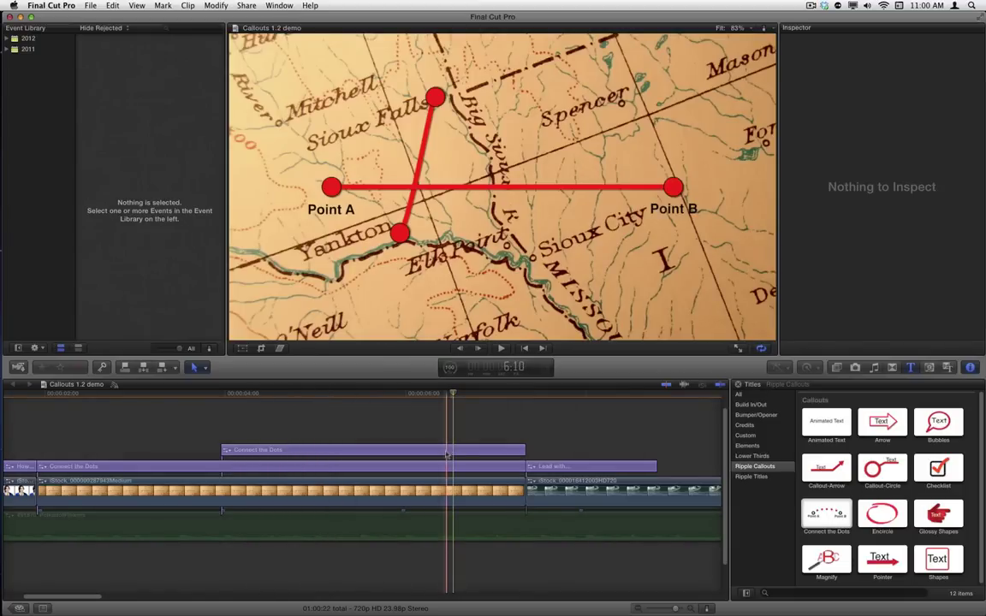
{"action": "left_click", "coordinate": [446, 451]}
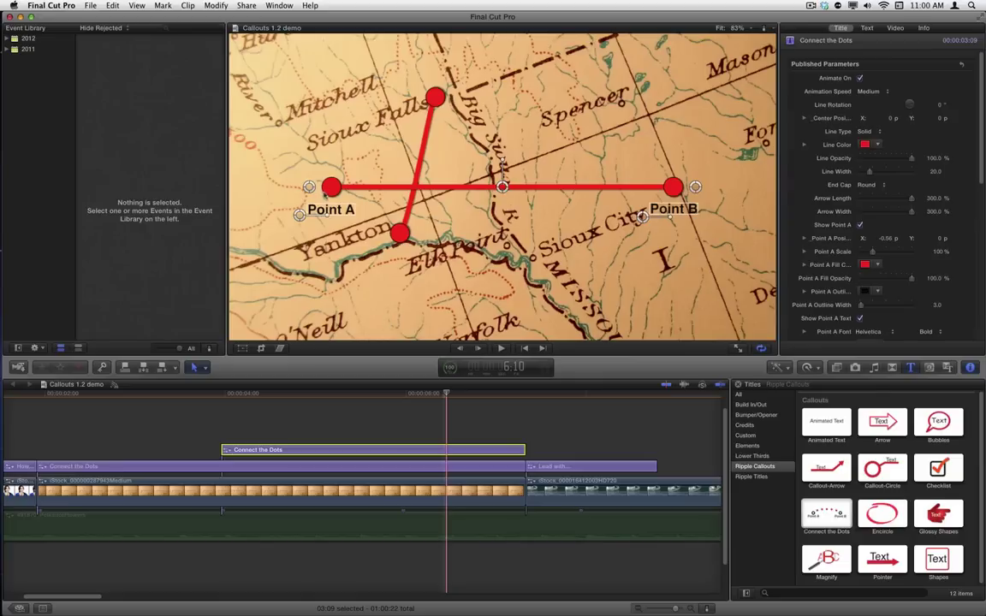
{"action": "left_click_drag", "start_coordinate": [331, 187], "coordinate": [386, 5]}
{"action": "left_click_drag", "start_coordinate": [695, 187], "coordinate": [645, 111]}
{"action": "left_click_drag", "start_coordinate": [639, 33], "coordinate": [633, 26]}
{"action": "left_click_drag", "start_coordinate": [502, 186], "coordinate": [525, 100]}
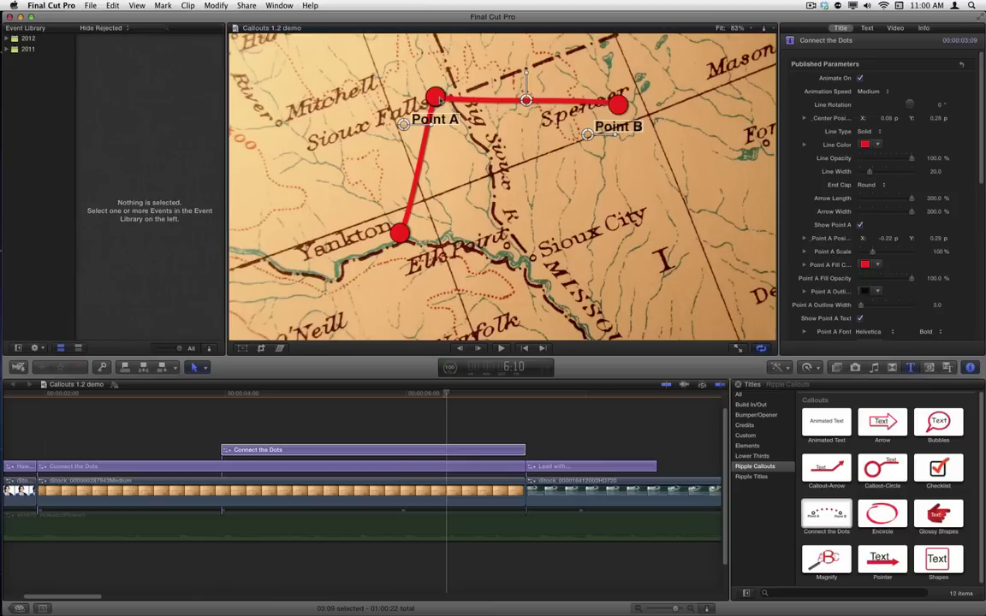
Play back the map section to review both connecting lines animating in sequence
{"action": "left_click", "coordinate": [43, 396]}
{"action": "key", "text": "space"}
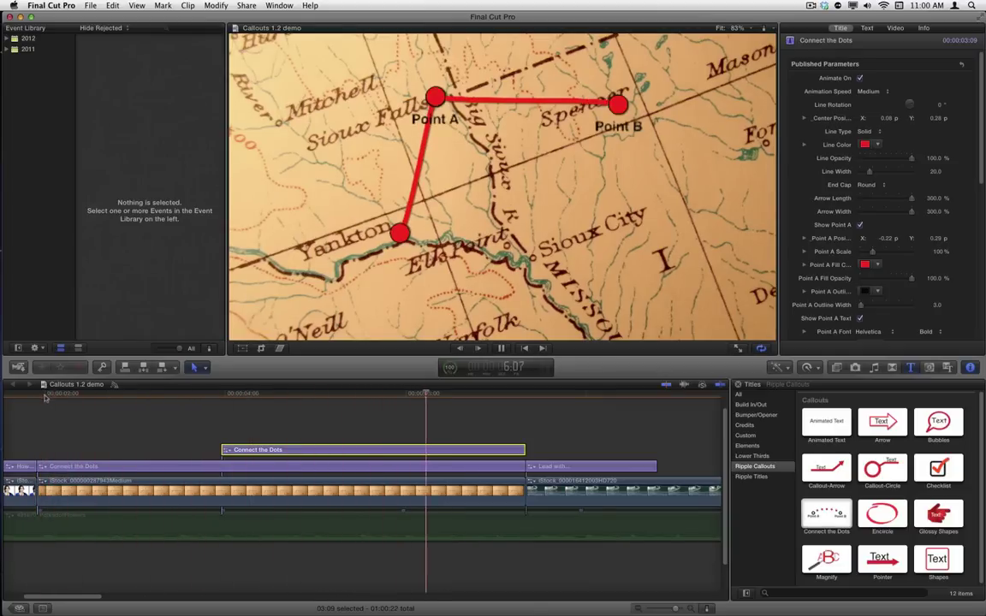
{"action": "key", "text": "space"}
{"action": "left_click_drag", "start_coordinate": [221, 396], "coordinate": [349, 406]}
{"action": "left_click", "coordinate": [197, 414]}
{"action": "key", "text": "space"}
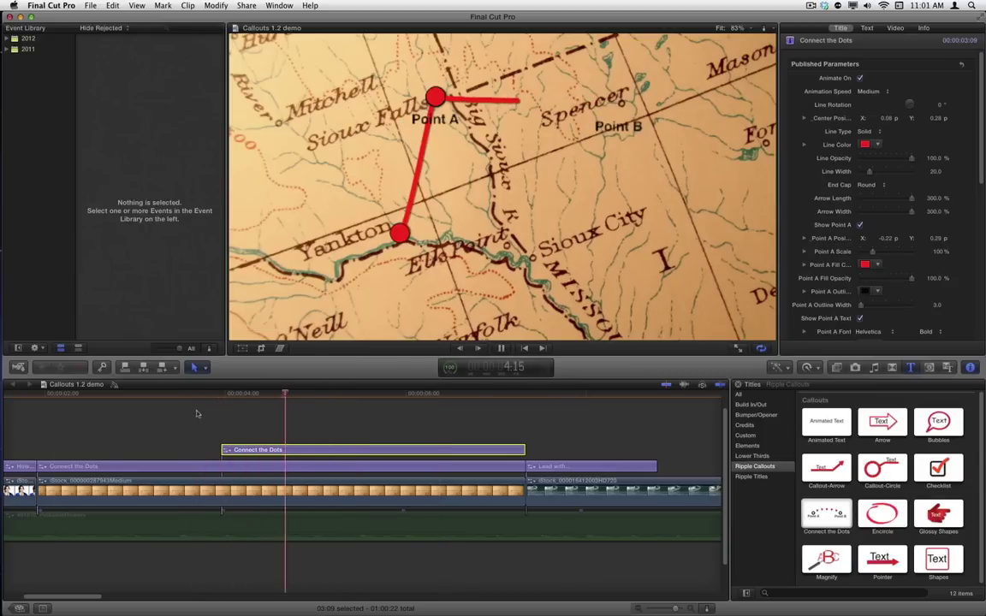
Stop playback and hide the text labels of both Point A and Point B in the second Connect the Dots callout
{"action": "key", "text": "space"}
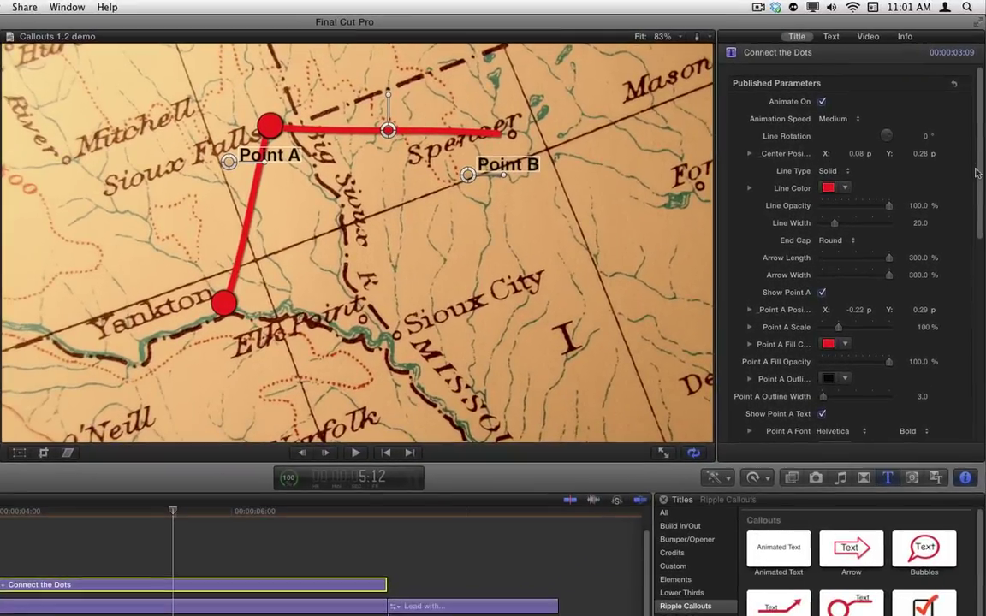
{"action": "left_click_drag", "start_coordinate": [981, 129], "coordinate": [981, 134]}
{"action": "scroll", "coordinate": [980, 177], "scroll_direction": "down", "scroll_amount": 5}
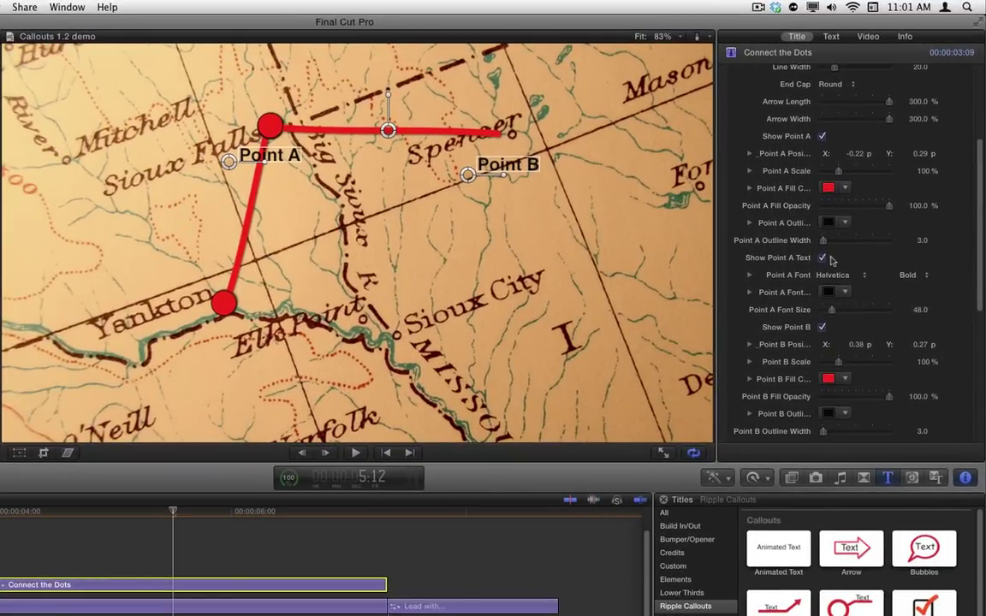
{"action": "left_click", "coordinate": [823, 257]}
{"action": "scroll", "coordinate": [981, 261], "scroll_direction": "down", "scroll_amount": 5}
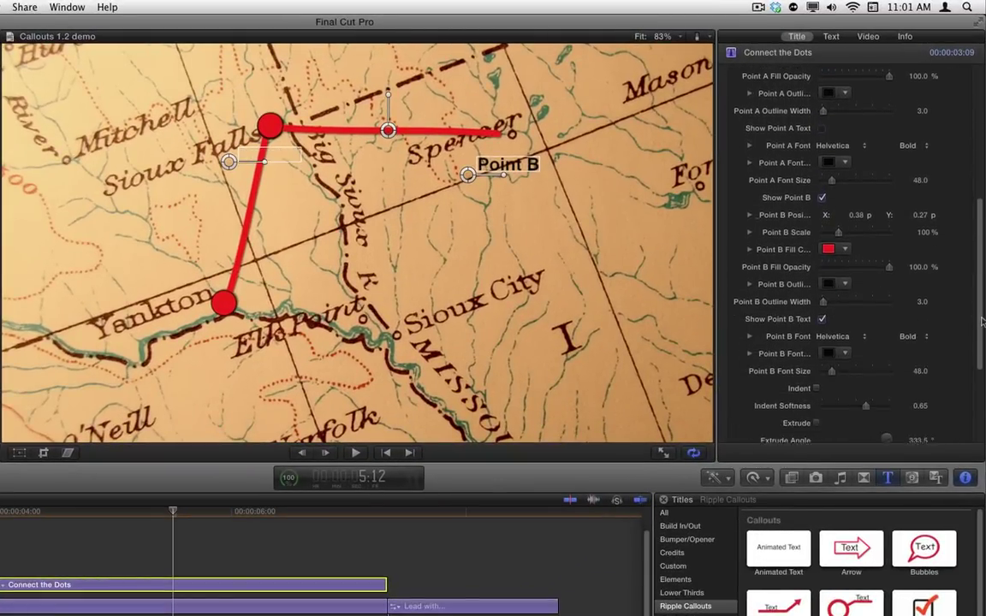
{"action": "left_click", "coordinate": [823, 306]}
{"action": "scroll", "coordinate": [972, 195], "scroll_direction": "up", "scroll_amount": 9}
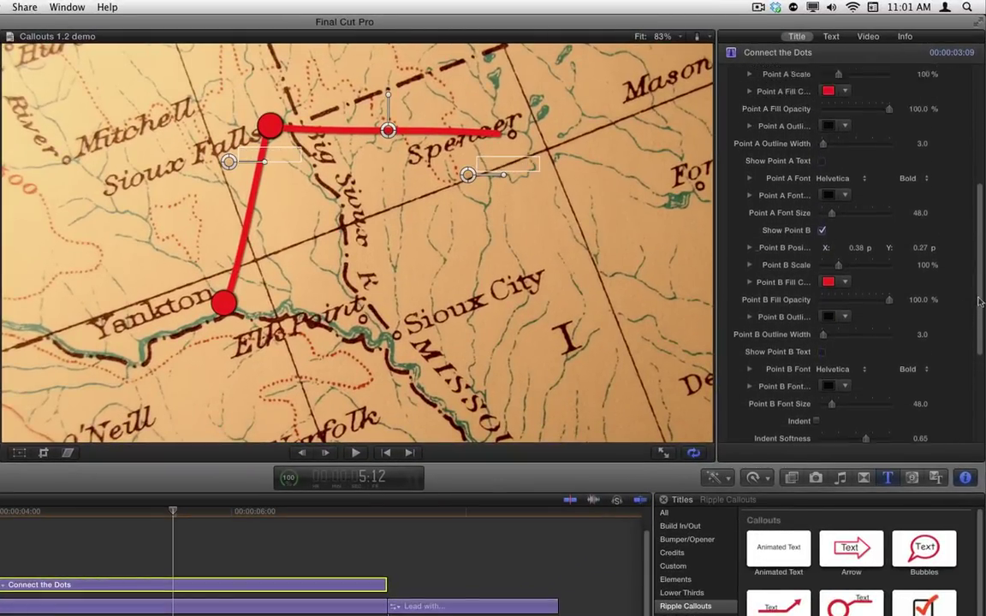
Hide Point A in the second callout and move that callout beneath the first one in the timeline
{"action": "scroll", "coordinate": [972, 195], "scroll_direction": "up", "scroll_amount": 2}
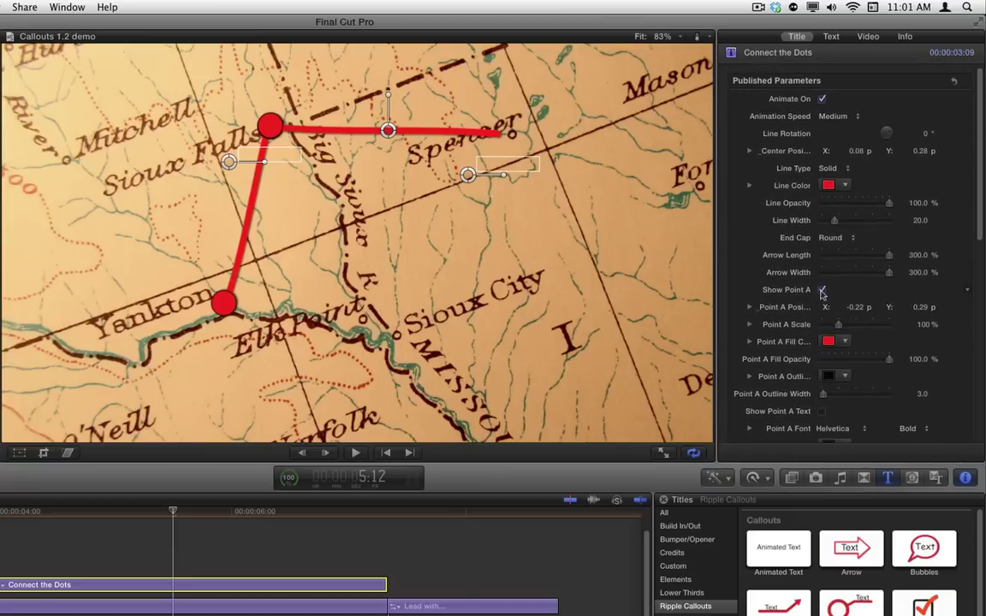
{"action": "left_click", "coordinate": [821, 290]}
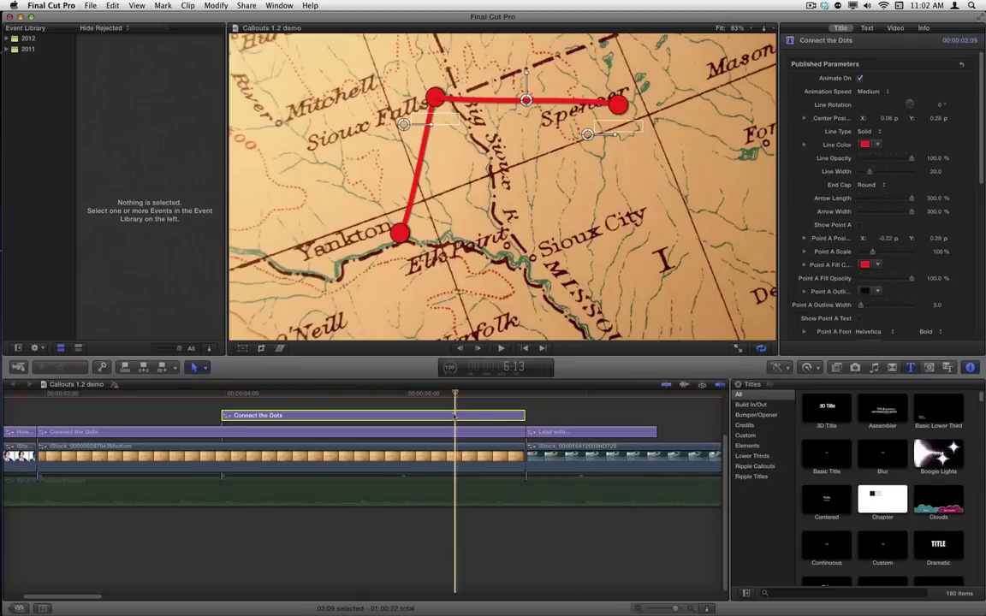
{"action": "left_click_drag", "start_coordinate": [454, 415], "coordinate": [456, 445]}
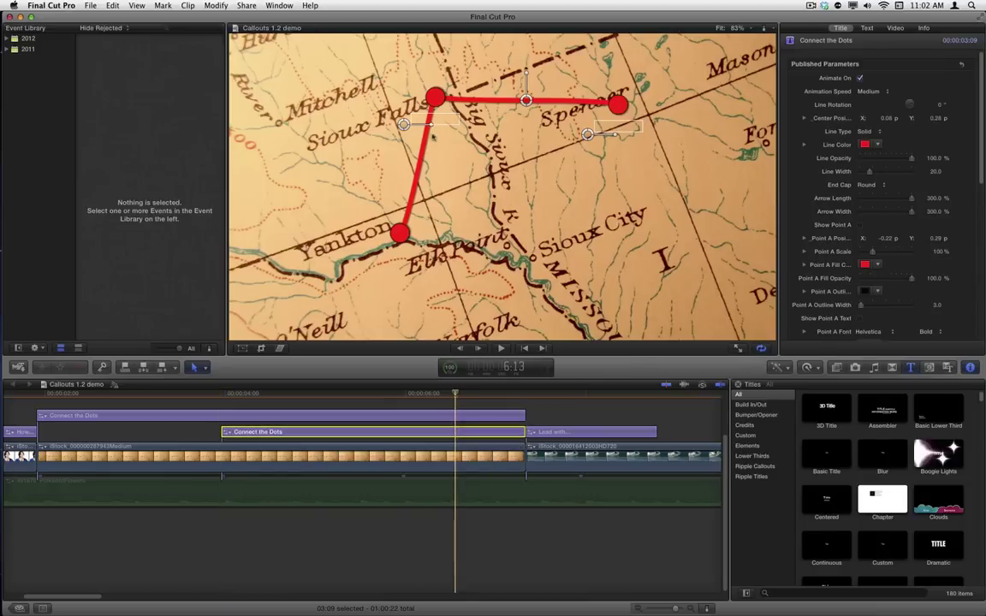
Play back the map section from about 1:22 to review how the two callouts join at Sioux Falls
{"action": "left_click", "coordinate": [39, 396]}
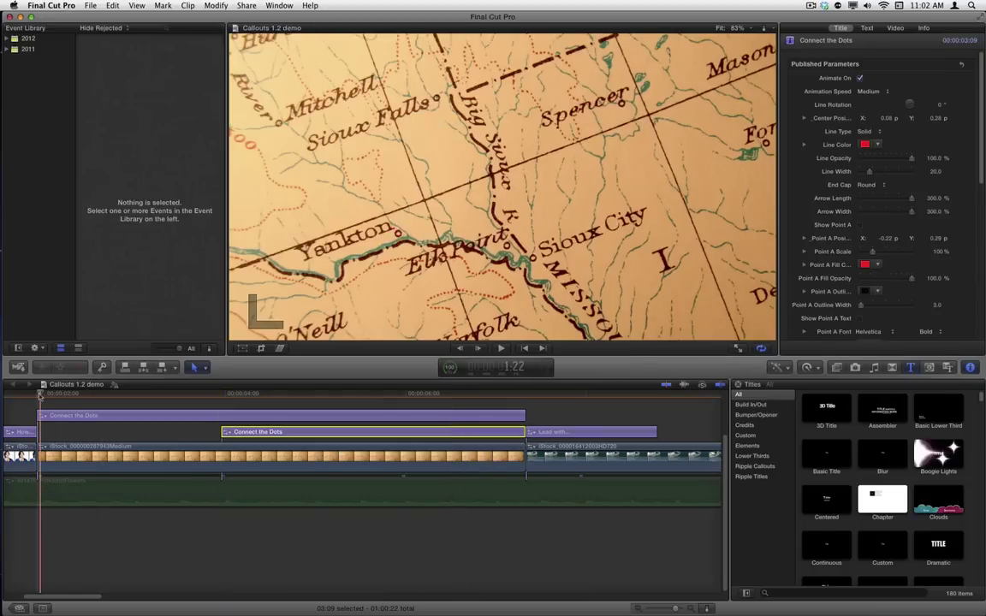
{"action": "key", "text": "space"}
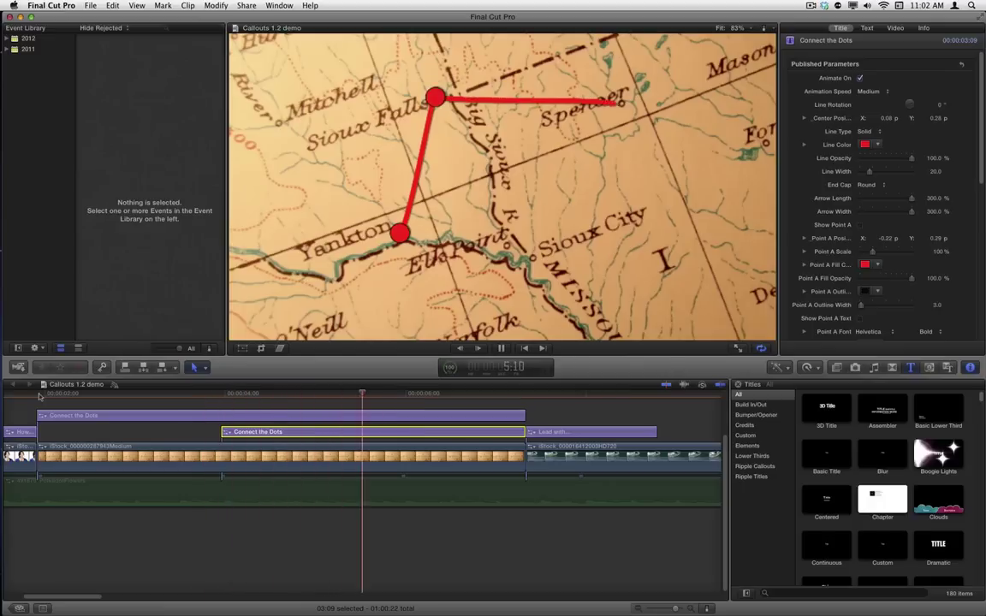
{"action": "key", "text": "space"}
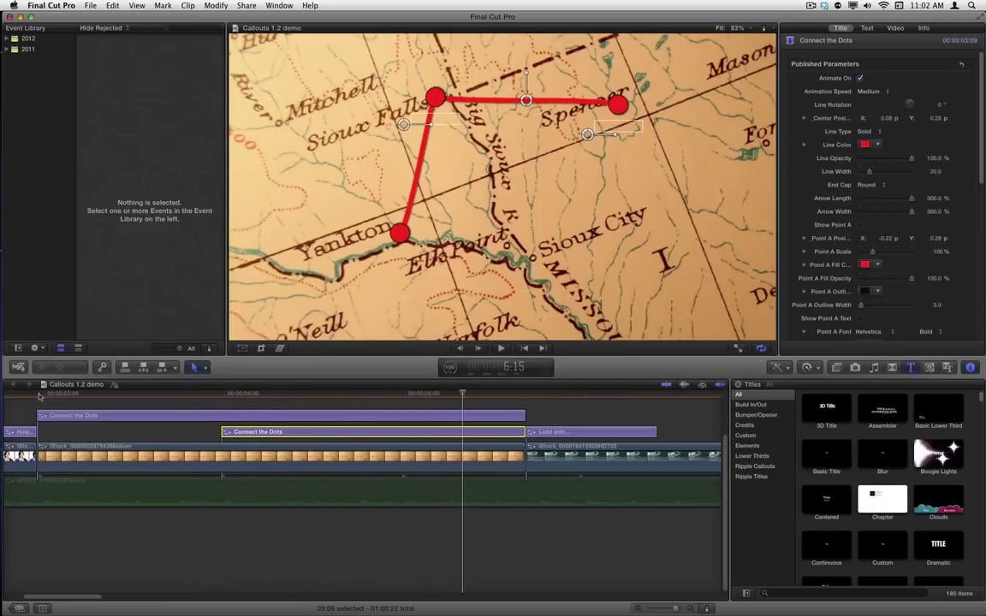
Change the line color of the first callout, between Yankton and Sioux Falls, to black
{"action": "left_click", "coordinate": [441, 394]}
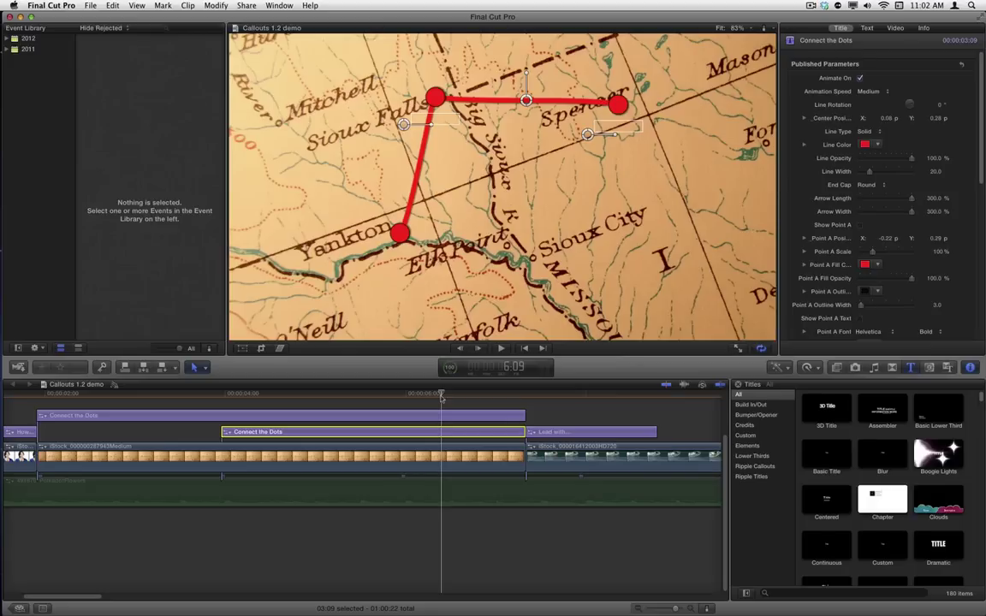
{"action": "left_click", "coordinate": [450, 415]}
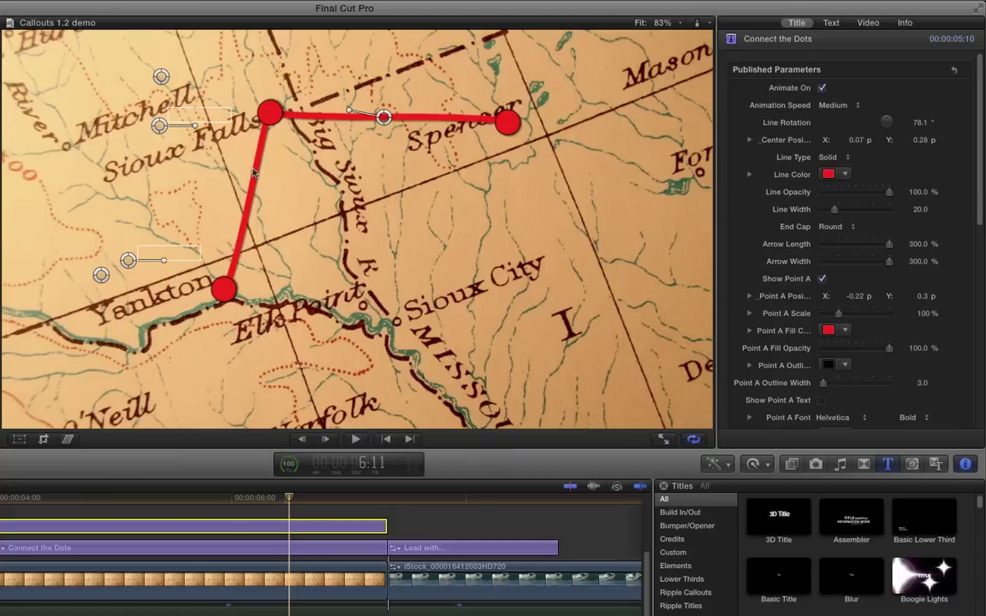
{"action": "left_click", "coordinate": [844, 176]}
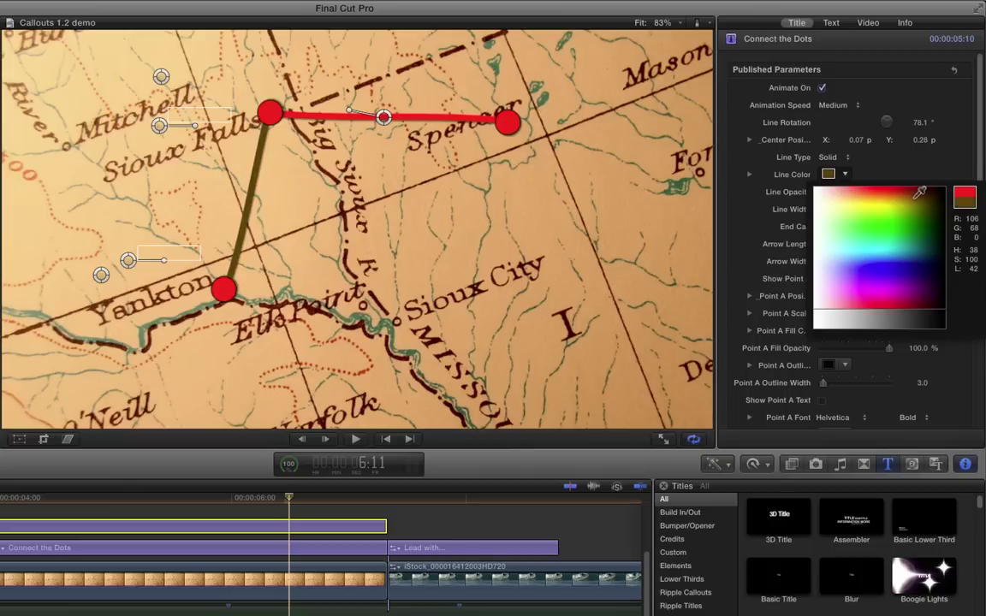
{"action": "left_click_drag", "start_coordinate": [916, 194], "coordinate": [923, 189]}
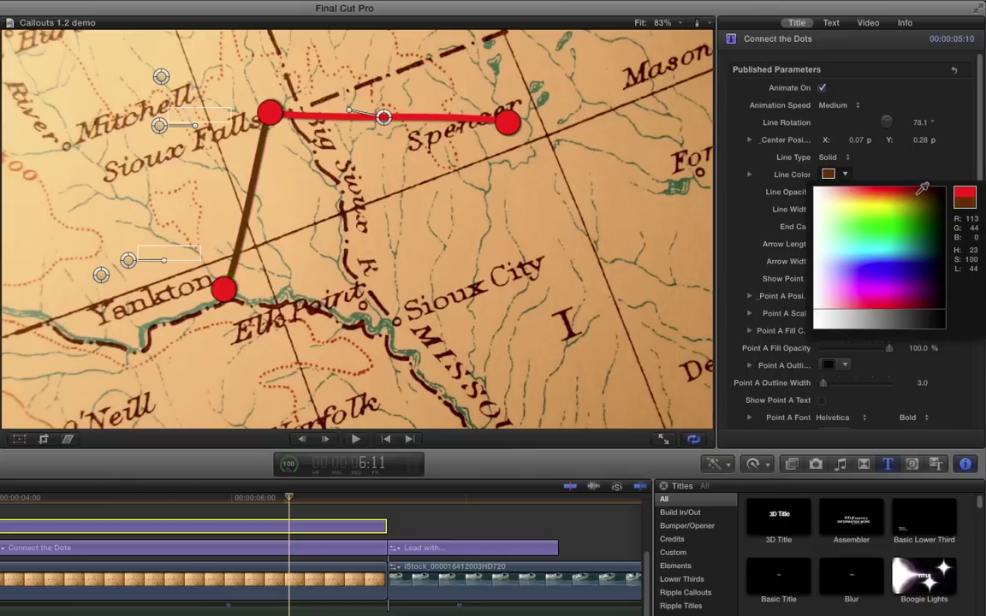
{"action": "left_click_drag", "start_coordinate": [923, 188], "coordinate": [947, 188]}
{"action": "left_click", "coordinate": [942, 193]}
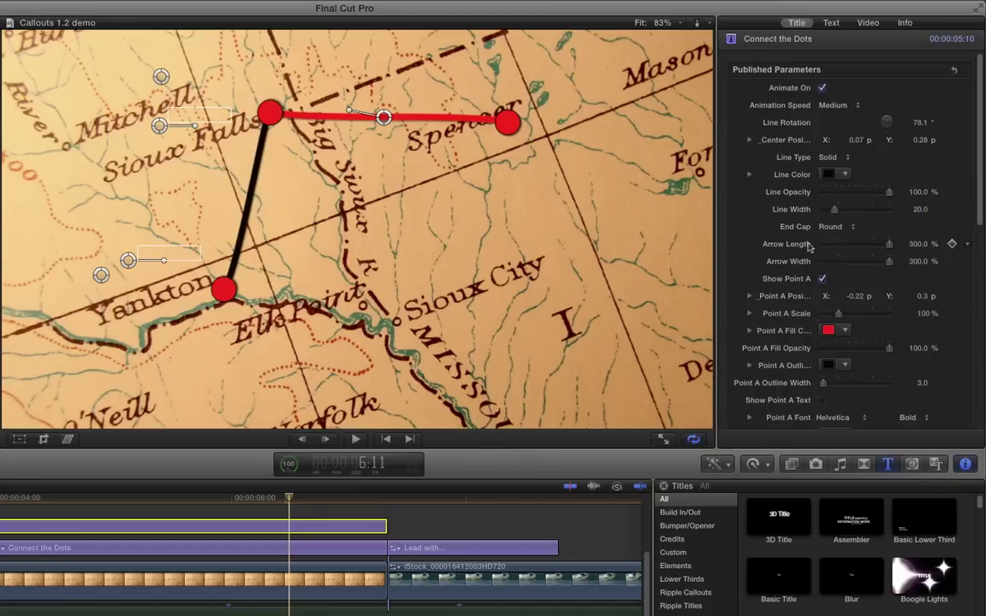
Change the first callout's Point A fill color to a brownish orange
{"action": "scroll", "coordinate": [981, 182], "scroll_direction": "down", "scroll_amount": 1}
{"action": "scroll", "coordinate": [982, 181], "scroll_direction": "down", "scroll_amount": 5}
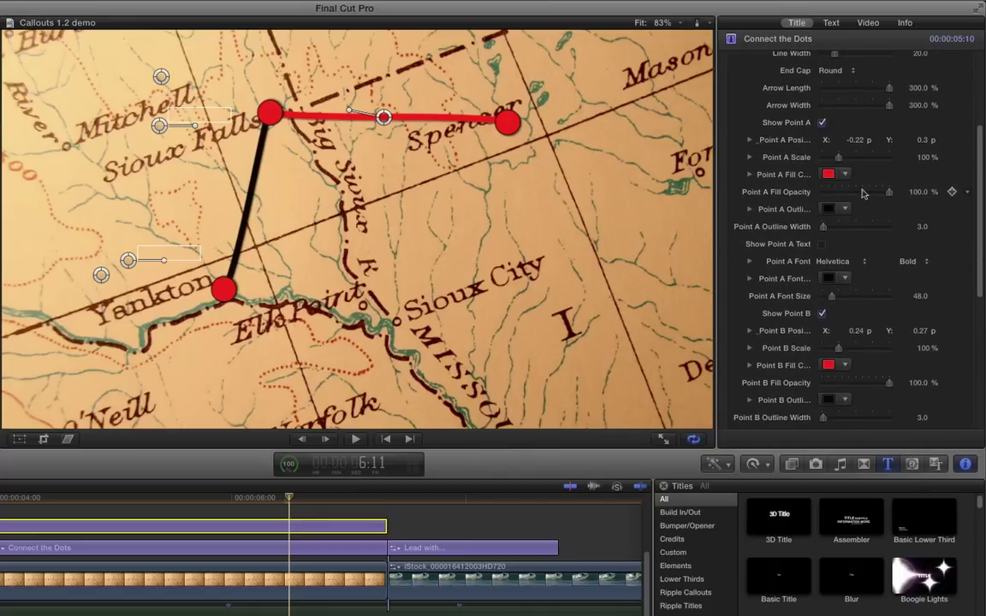
{"action": "left_click", "coordinate": [844, 176]}
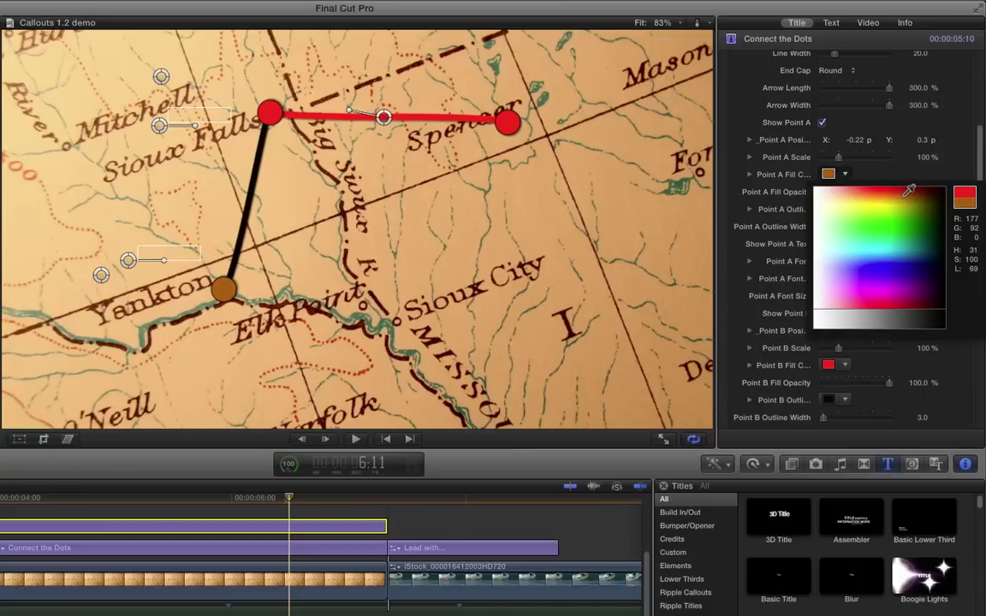
{"action": "left_click_drag", "start_coordinate": [909, 190], "coordinate": [902, 198]}
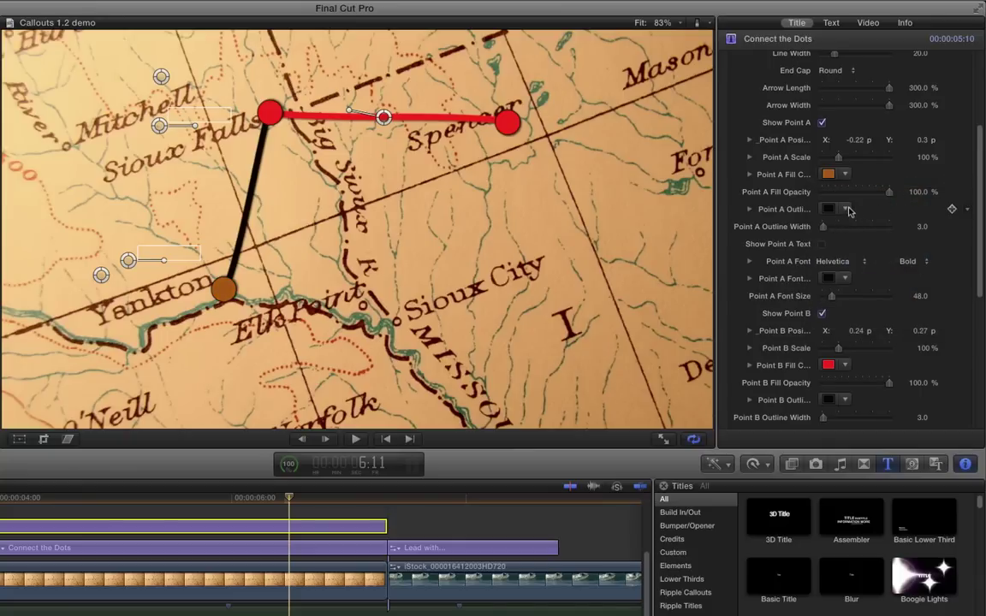
Give the first callout's Point A a white outline with width 8.0 and enlarge the point to 139% scale
{"action": "left_click", "coordinate": [847, 210]}
{"action": "left_click", "coordinate": [821, 237]}
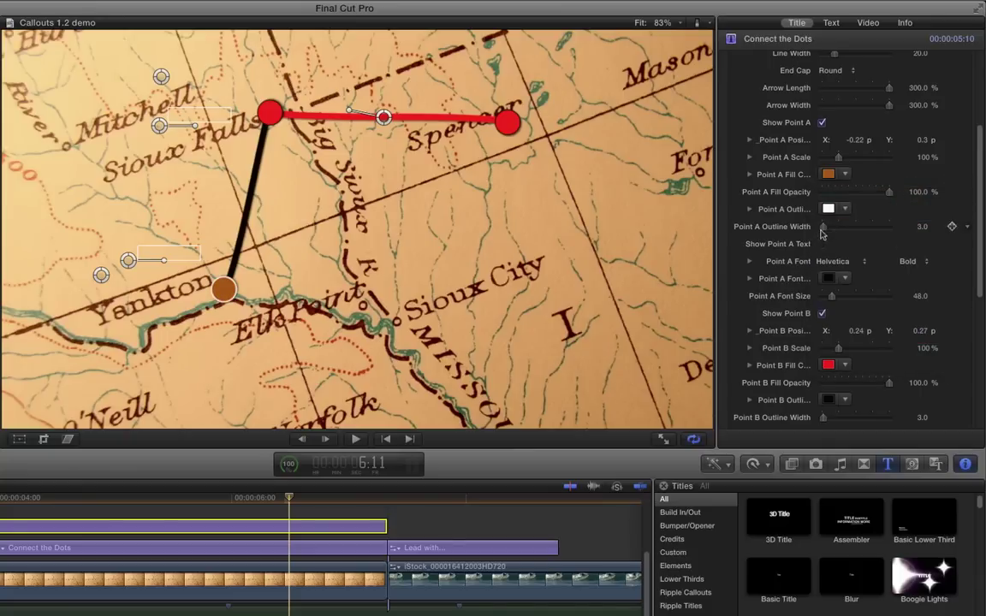
{"action": "left_click_drag", "start_coordinate": [825, 231], "coordinate": [826, 230]}
{"action": "left_click_drag", "start_coordinate": [837, 157], "coordinate": [846, 160]}
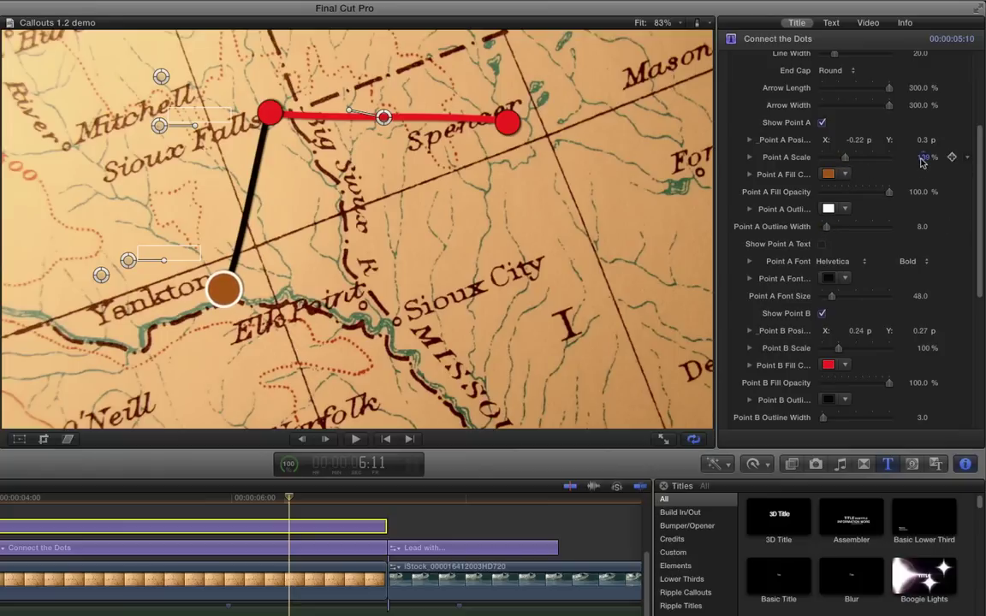
Copy Point A's orange-brown fill color and white outline color onto Point B in the first callout
{"action": "scroll", "coordinate": [978, 180], "scroll_direction": "down", "scroll_amount": 10}
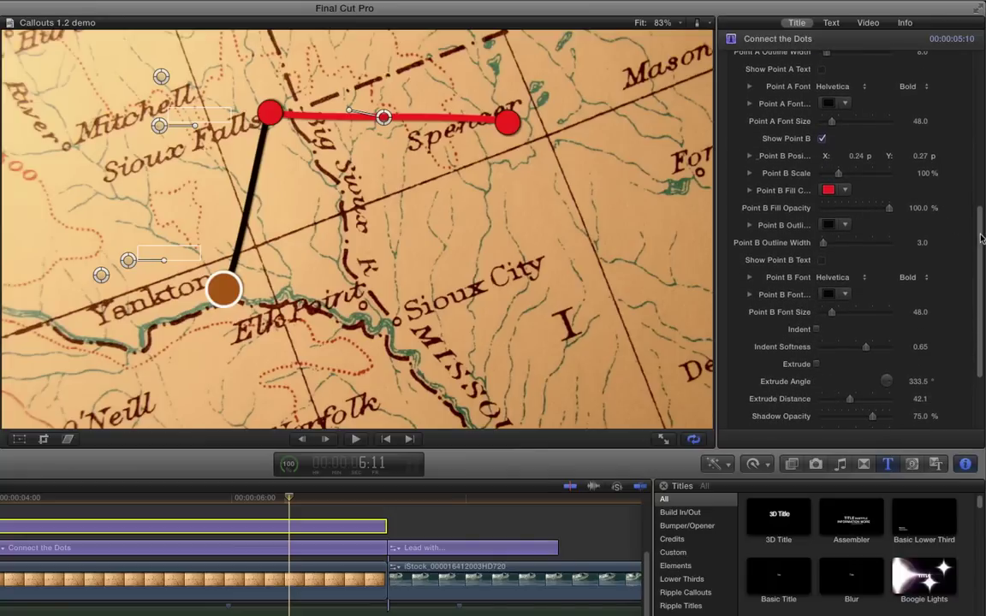
{"action": "scroll", "coordinate": [853, 213], "scroll_direction": "up", "scroll_amount": 8}
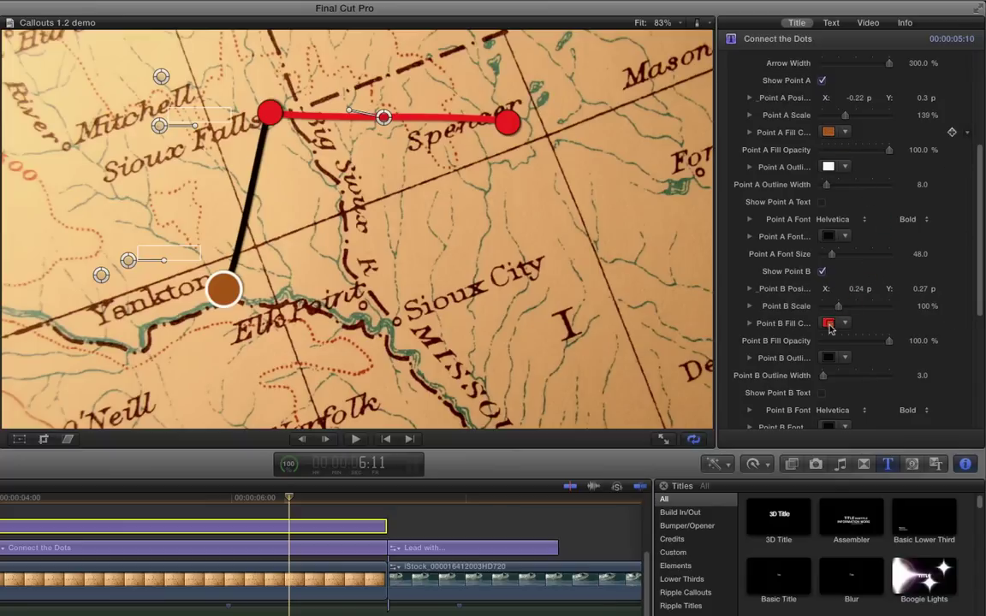
{"action": "left_click_drag", "start_coordinate": [828, 132], "coordinate": [829, 326]}
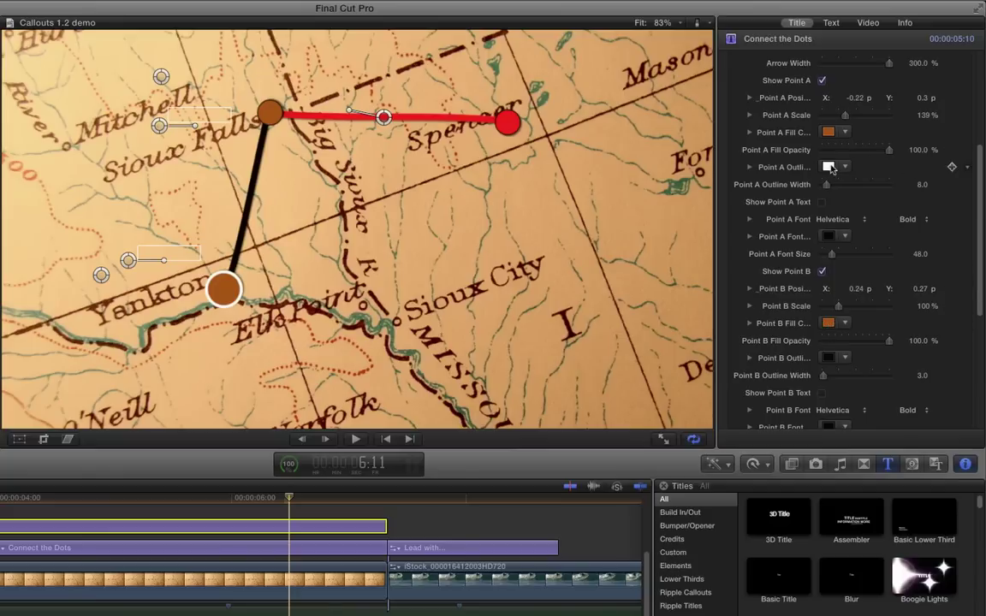
{"action": "left_click_drag", "start_coordinate": [828, 167], "coordinate": [830, 360]}
Set the first callout's Point B outline width to 8 and its scale to 139% to match Point A
{"action": "left_click_drag", "start_coordinate": [981, 270], "coordinate": [979, 291]}
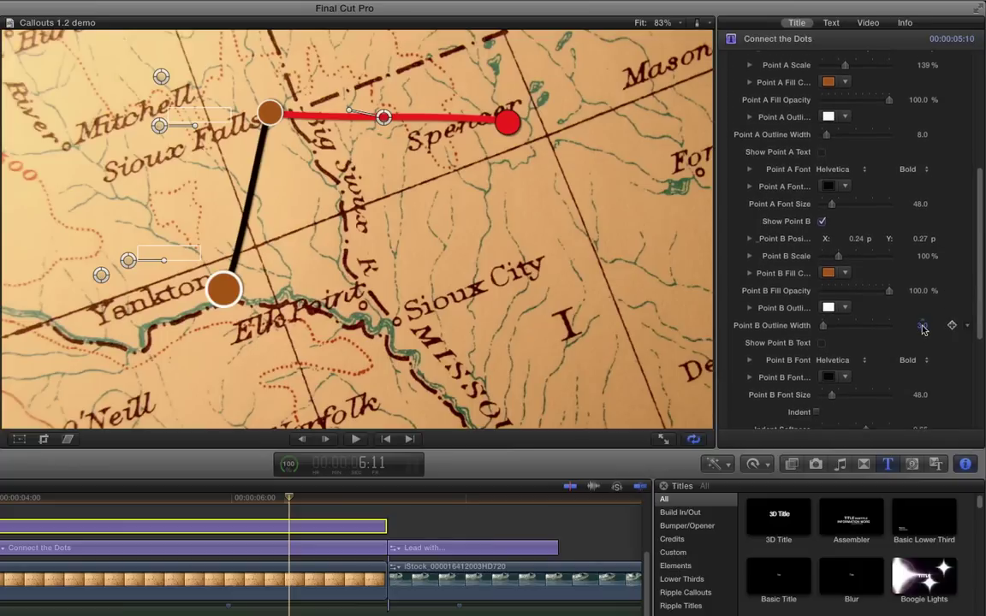
{"action": "left_click", "coordinate": [922, 330]}
{"action": "type", "text": "8"}
{"action": "key", "text": "Return"}
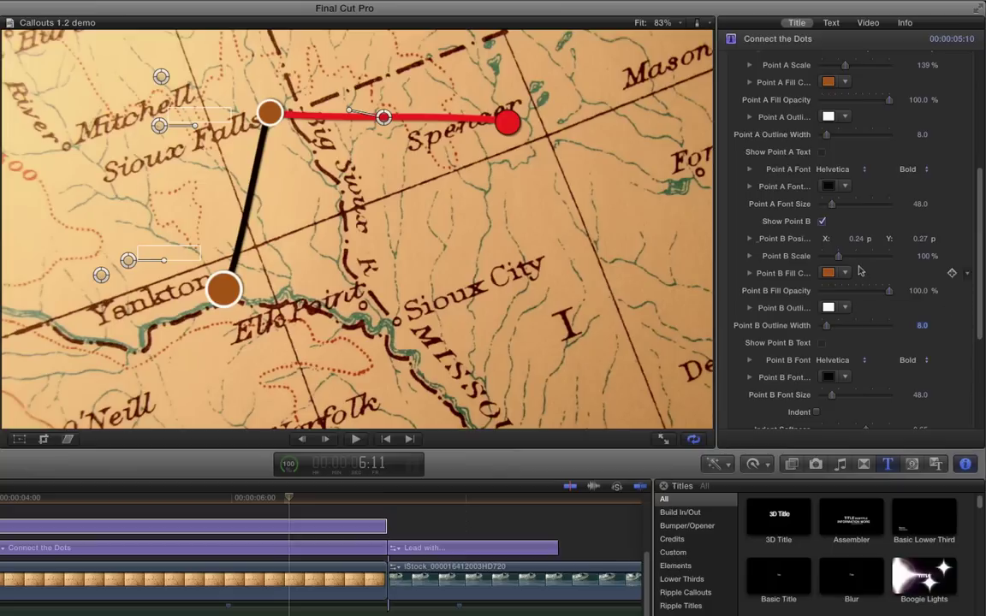
{"action": "type", "text": "139"}
{"action": "key", "text": "Return"}
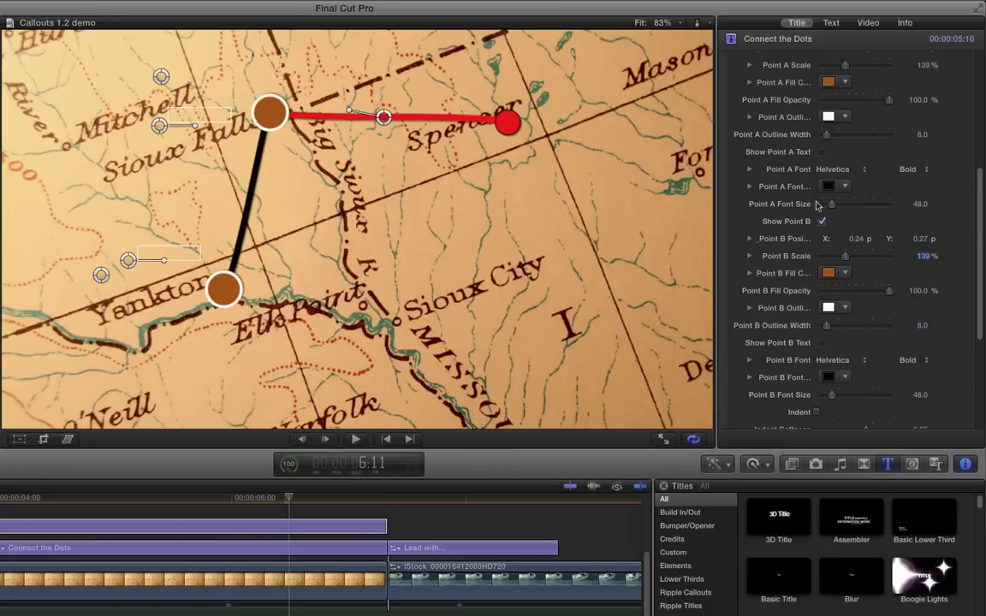
Change the first callout's line type to Dots
{"action": "scroll", "coordinate": [975, 182], "scroll_direction": "up", "scroll_amount": 6}
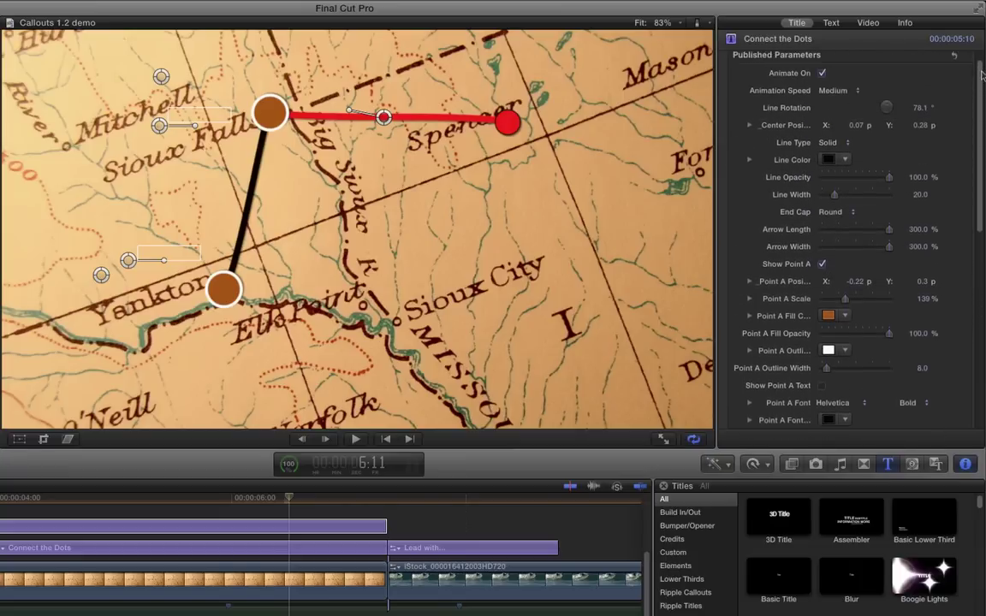
{"action": "left_click", "coordinate": [829, 158]}
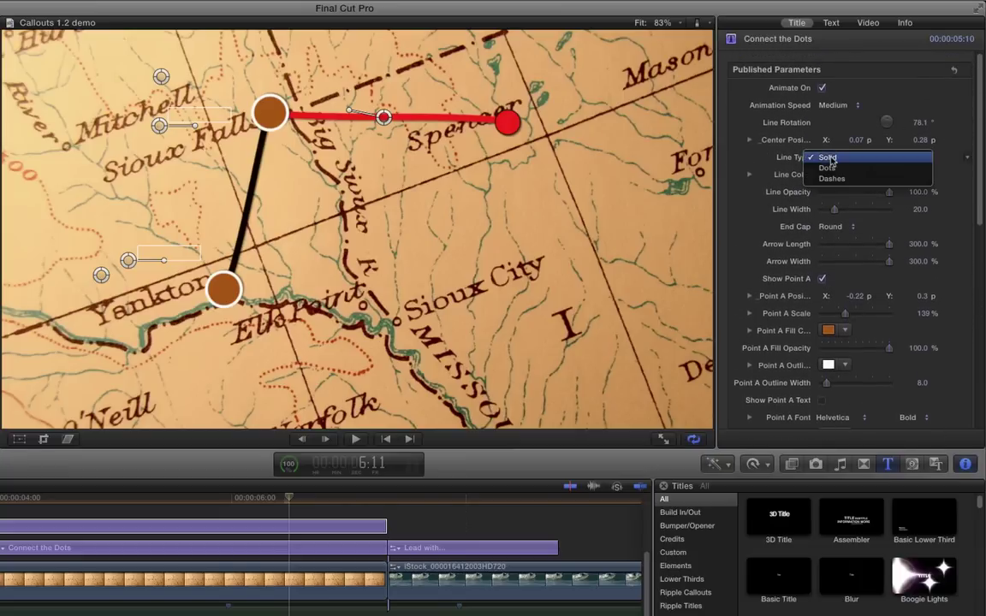
{"action": "left_click", "coordinate": [834, 168]}
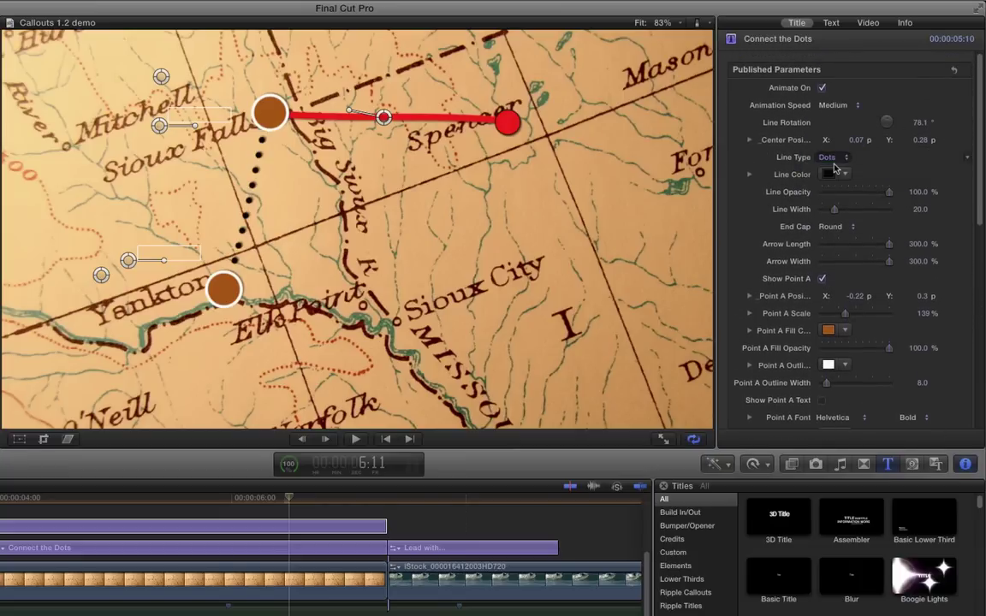
Nudge the first callout's Point A dot slightly down so it clears the Yankton name, and park the playhead at 6:16
{"action": "left_click", "coordinate": [307, 532]}
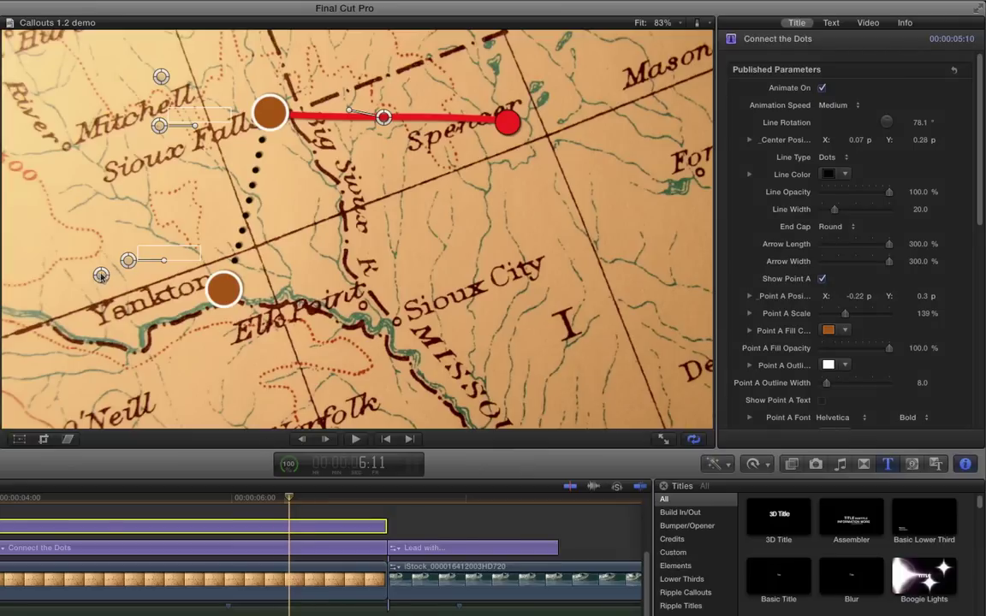
{"action": "mouse_move", "coordinate": [101, 275]}
{"action": "left_mouse_down"}
{"action": "mouse_move", "coordinate": [261, 287]}
{"action": "mouse_move", "coordinate": [146, 286]}
{"action": "mouse_move", "coordinate": [75, 269]}
{"action": "mouse_move", "coordinate": [109, 267]}
{"action": "mouse_move", "coordinate": [105, 283]}
{"action": "left_mouse_up"}
{"action": "left_click", "coordinate": [316, 498]}
{"action": "left_click", "coordinate": [301, 498]}
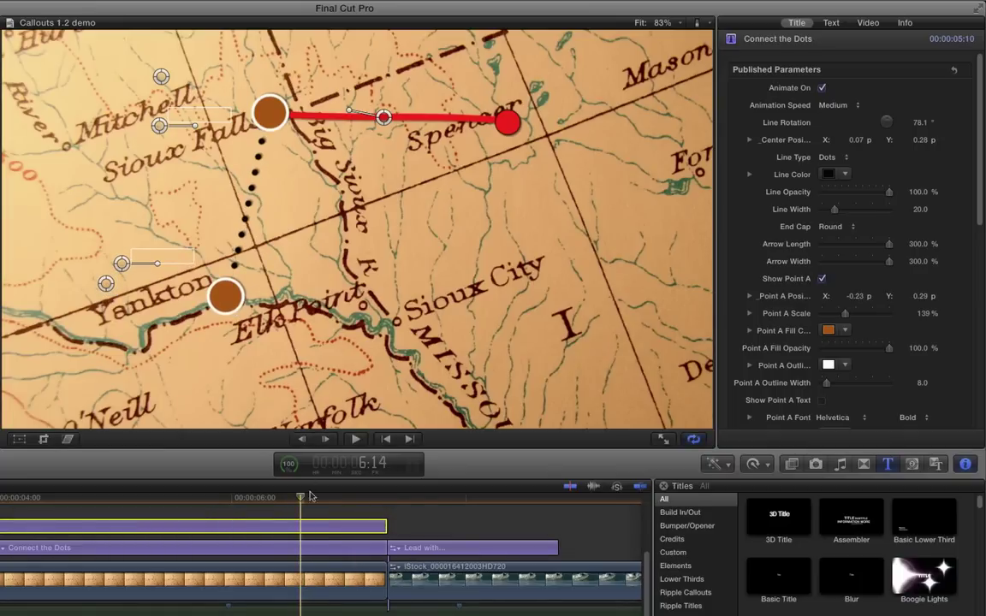
{"action": "left_click", "coordinate": [313, 498]}
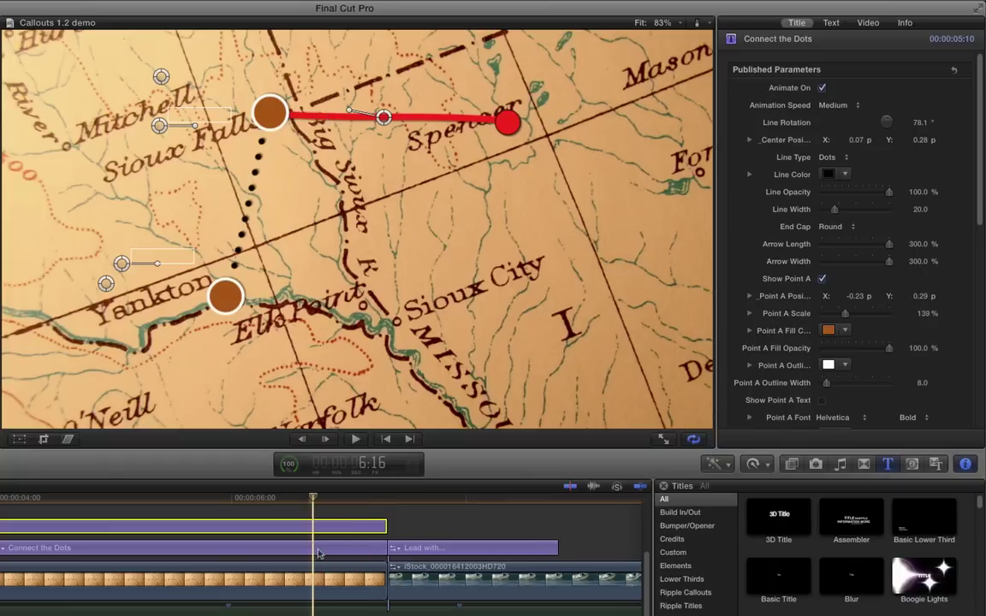
Change the line color of the second callout, between Sioux Falls and Spencer, to black
{"action": "left_click", "coordinate": [317, 552]}
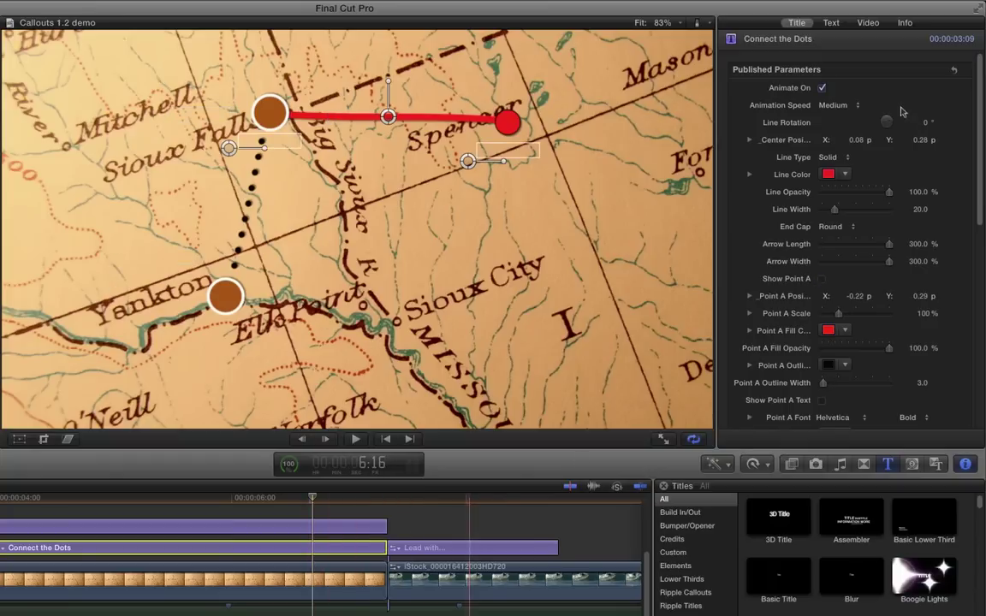
{"action": "left_click", "coordinate": [844, 176]}
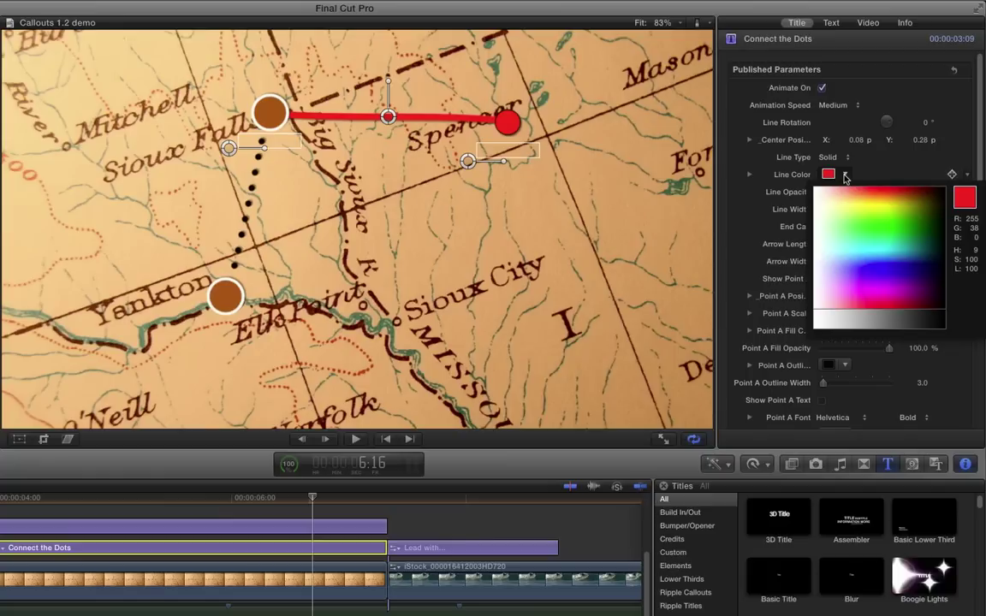
{"action": "left_click_drag", "start_coordinate": [890, 273], "coordinate": [946, 314]}
{"action": "left_click", "coordinate": [942, 318]}
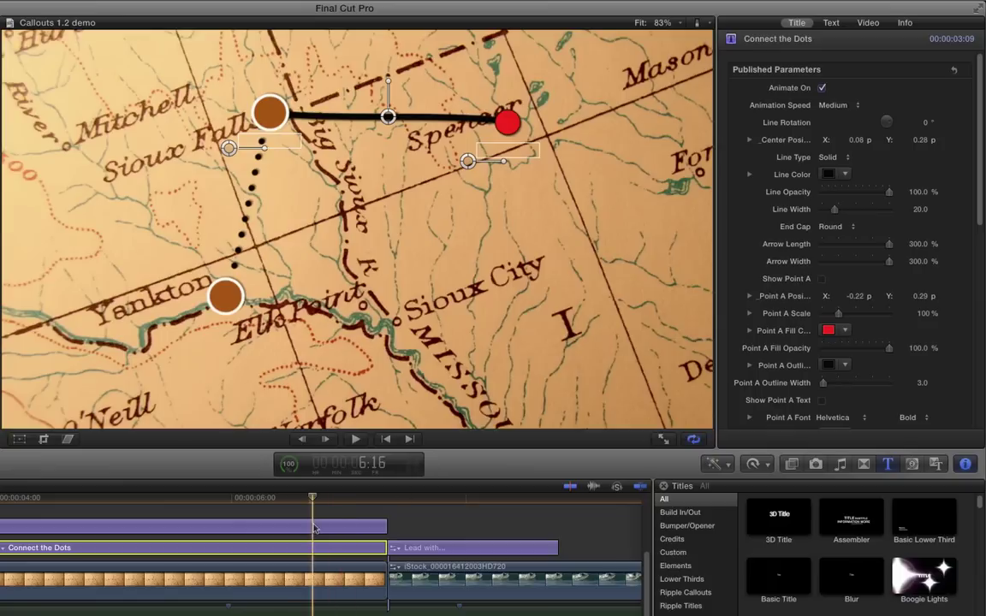
Store the first callout's brown Point A fill color as a reusable swatch in the color picker
{"action": "left_click", "coordinate": [314, 527]}
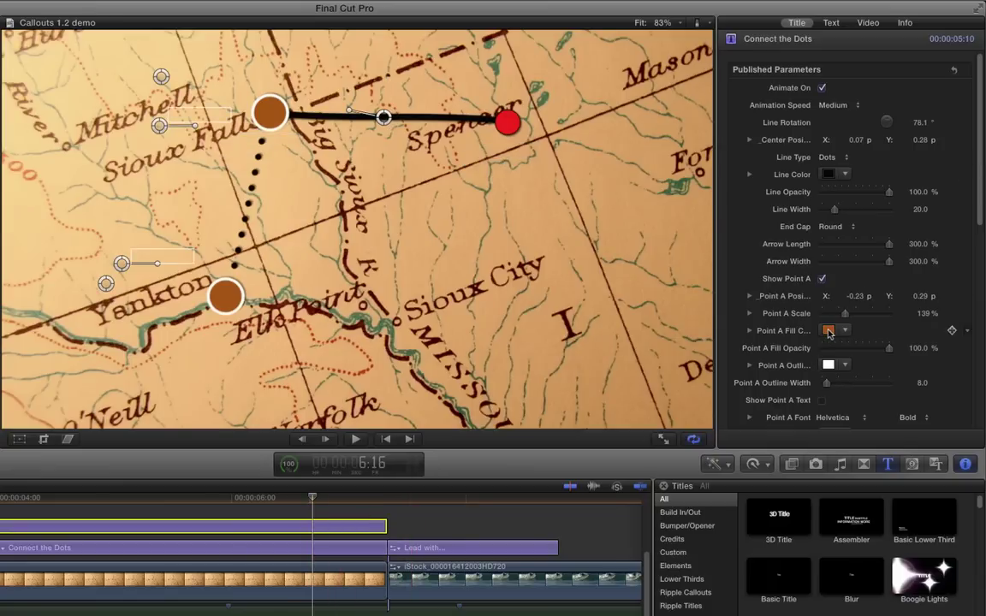
{"action": "left_click", "coordinate": [828, 332]}
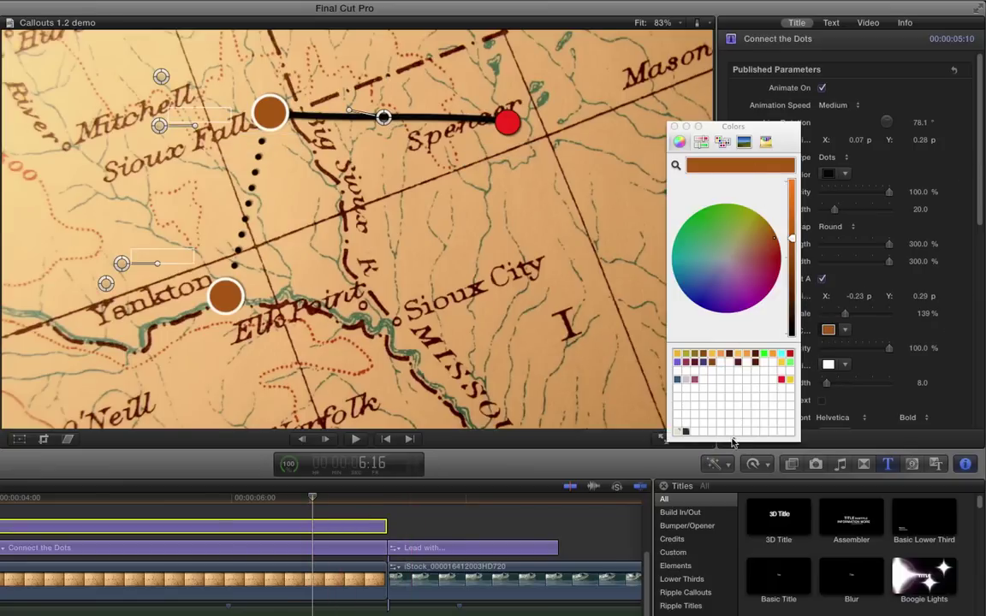
{"action": "mouse_move", "coordinate": [732, 443]}
{"action": "left_mouse_down"}
{"action": "mouse_move", "coordinate": [736, 358]}
{"action": "mouse_move", "coordinate": [734, 437]}
{"action": "left_mouse_up"}
{"action": "left_click", "coordinate": [673, 127]}
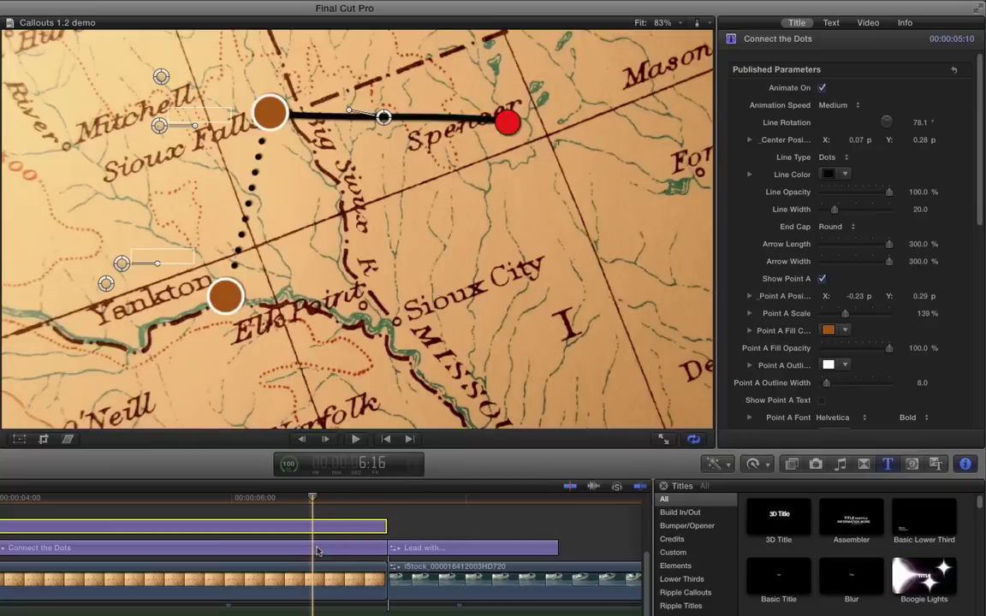
Apply the saved brown swatch as the second callout's Point B fill color
{"action": "left_click", "coordinate": [317, 548]}
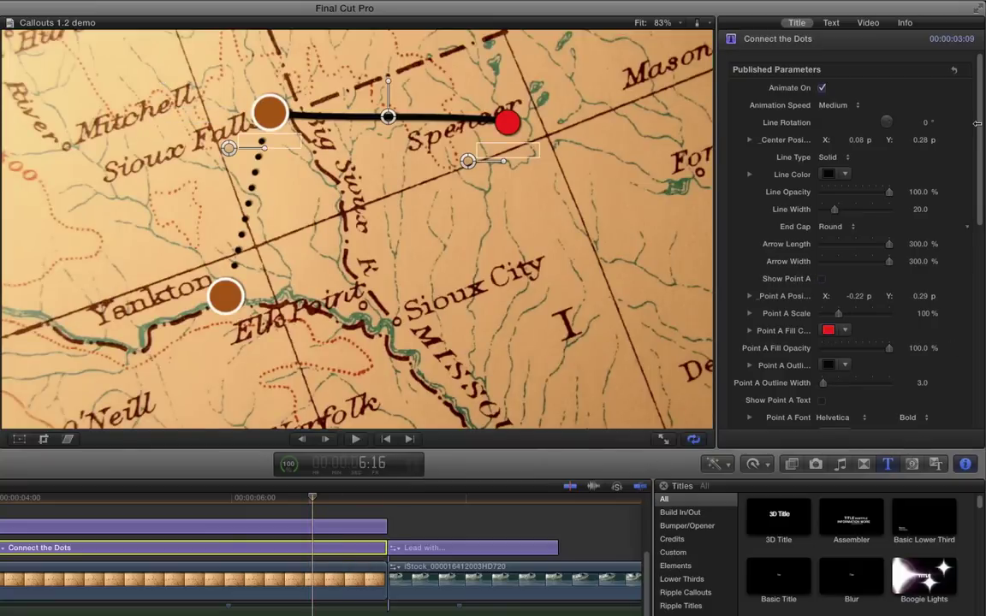
{"action": "scroll", "coordinate": [830, 214], "scroll_direction": "down", "scroll_amount": 4}
{"action": "left_click", "coordinate": [828, 208]}
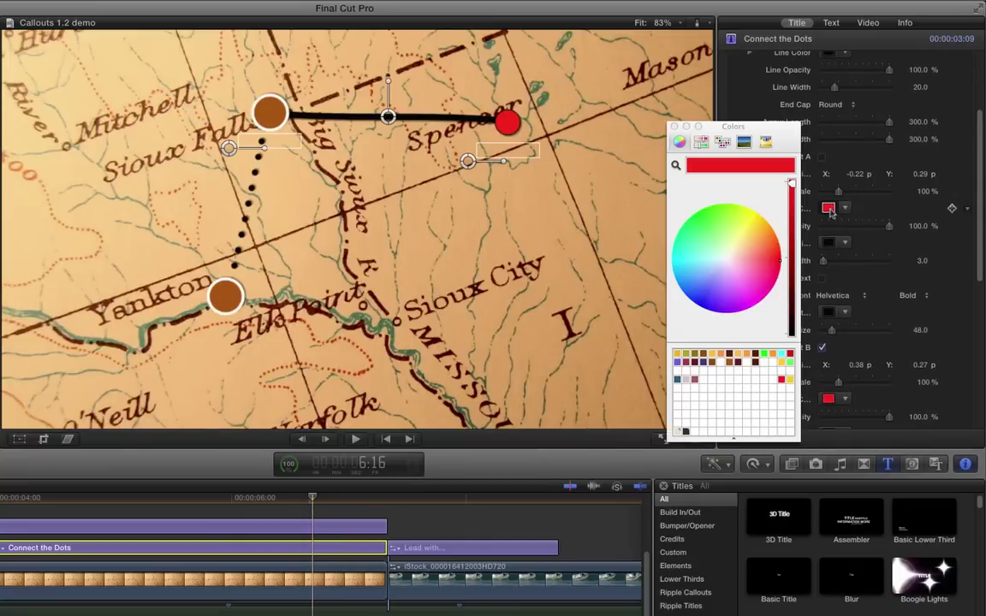
{"action": "left_click", "coordinate": [674, 126]}
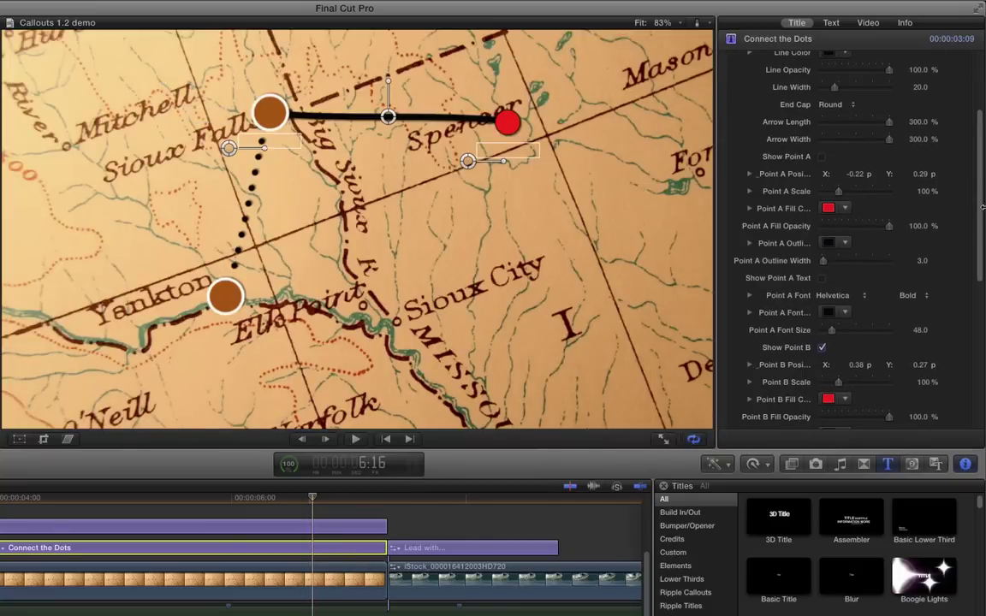
{"action": "scroll", "coordinate": [813, 256], "scroll_direction": "down", "scroll_amount": 4}
{"action": "left_click", "coordinate": [830, 279]}
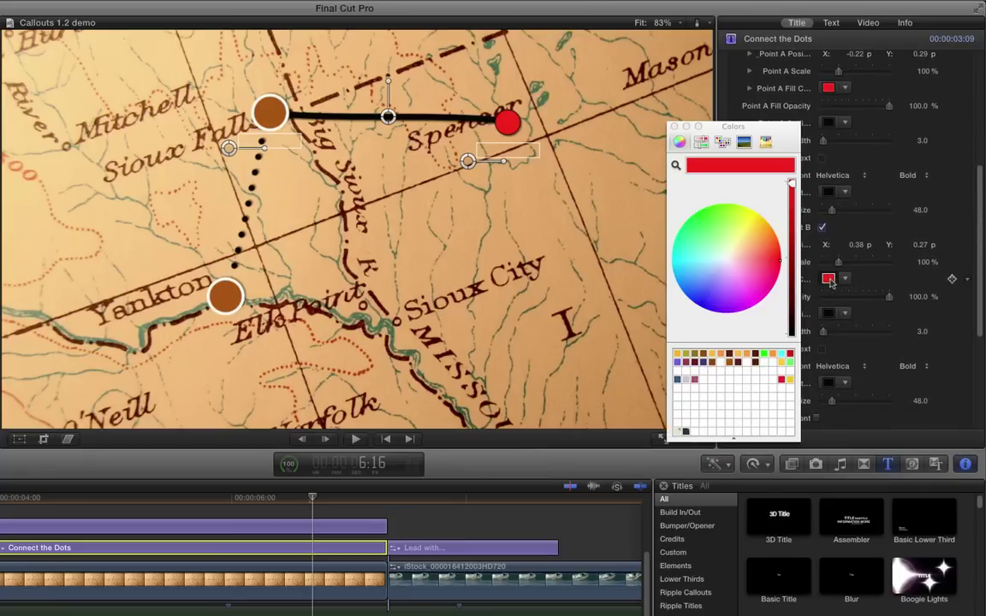
{"action": "left_click", "coordinate": [730, 362]}
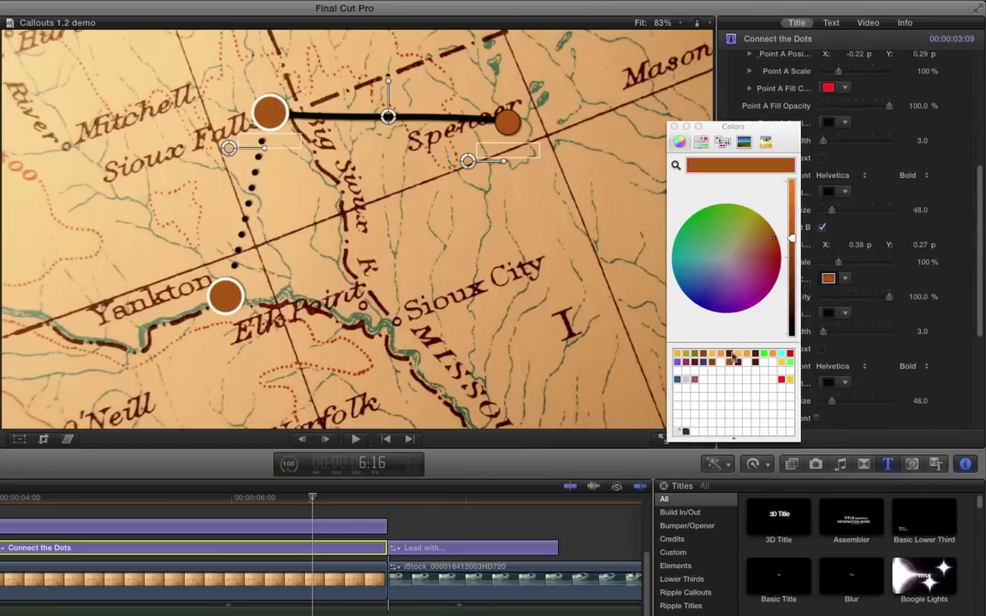
{"action": "left_click", "coordinate": [673, 126]}
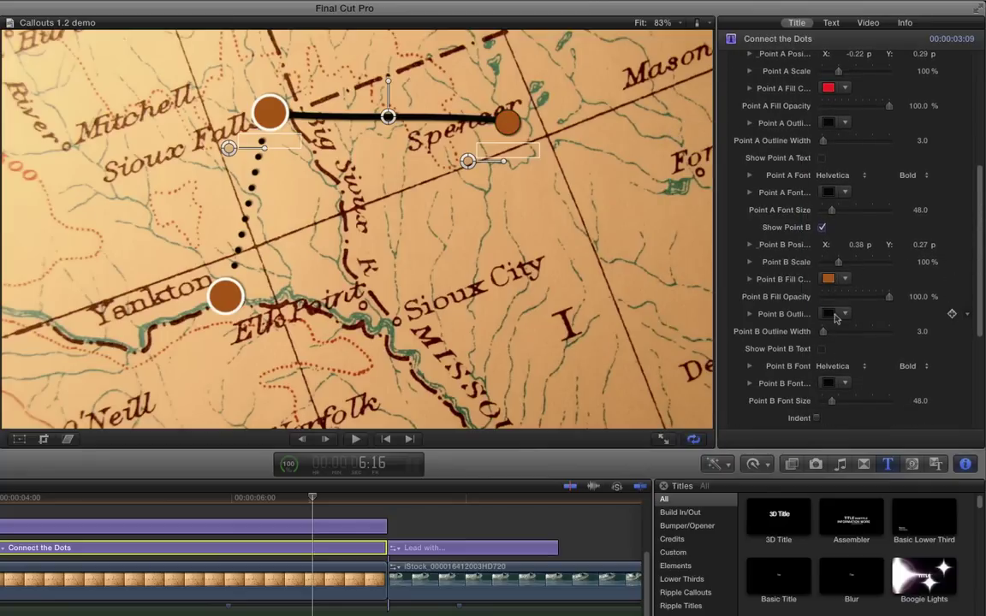
Give the second callout's Point B a white outline with width 8 and set its scale to 139%
{"action": "left_click", "coordinate": [845, 314]}
{"action": "left_click", "coordinate": [821, 454]}
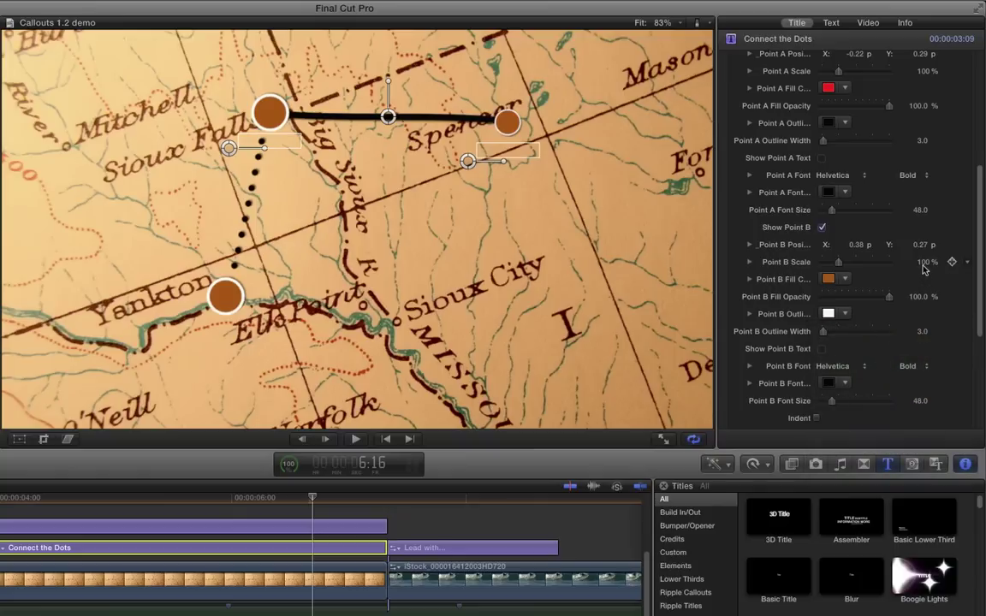
{"action": "type", "text": "130"}
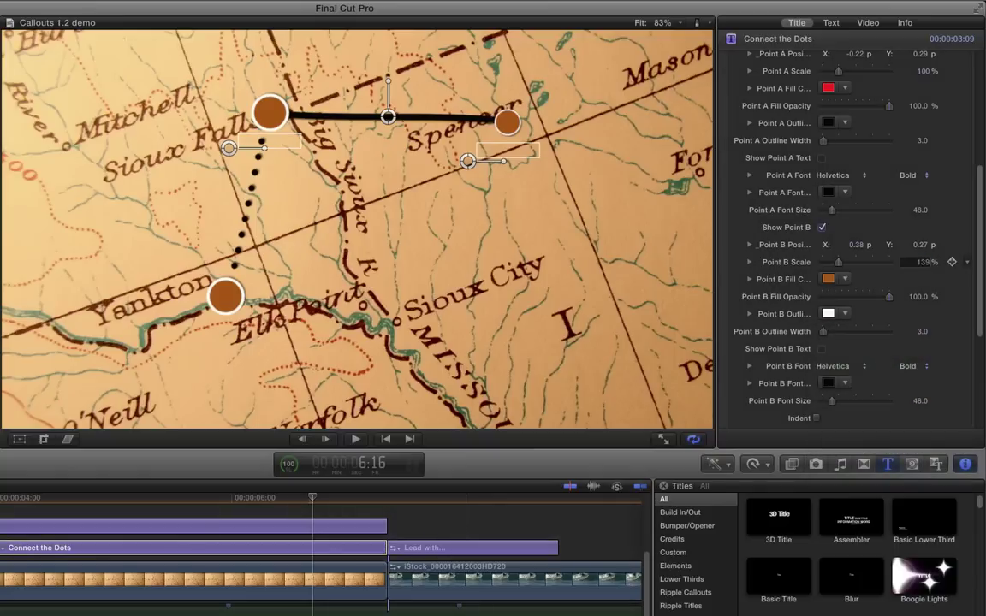
{"action": "key", "text": "Return"}
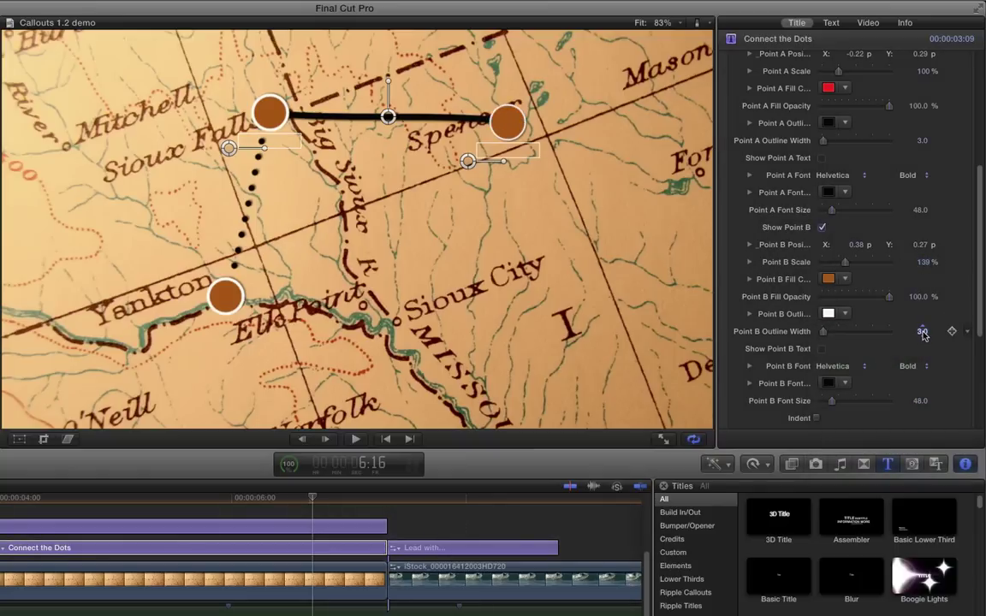
{"action": "type", "text": "8"}
{"action": "key", "text": "Return"}
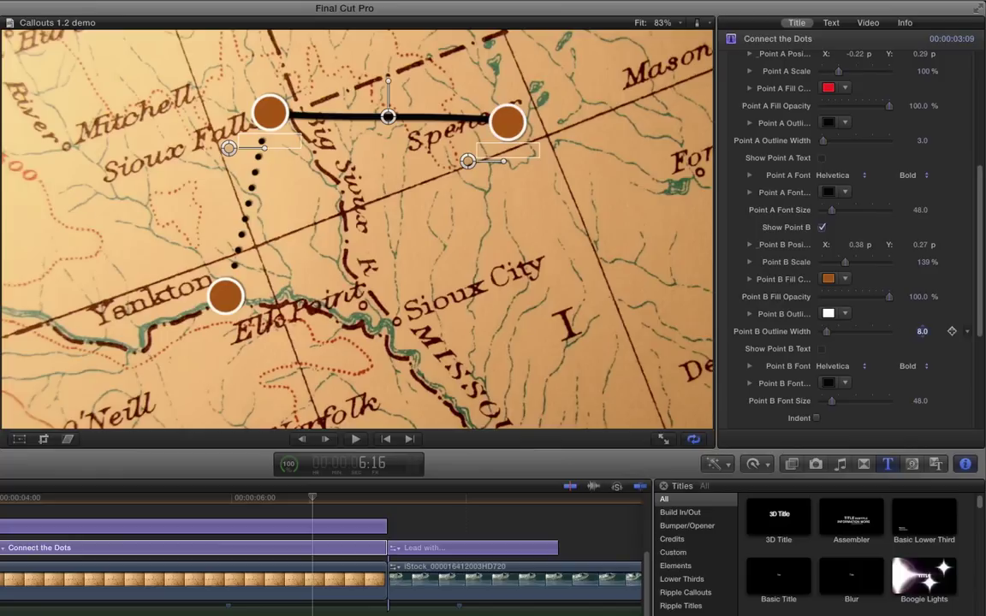
Change the second callout's line type to Dots
{"action": "scroll", "coordinate": [890, 154], "scroll_direction": "up", "scroll_amount": 10}
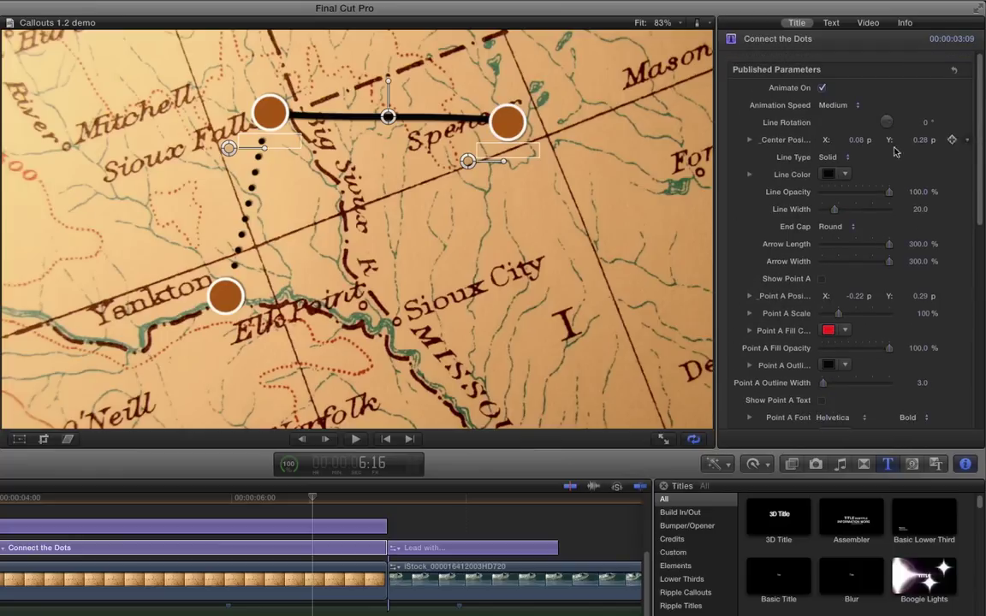
{"action": "left_click", "coordinate": [835, 156]}
{"action": "left_click", "coordinate": [832, 171]}
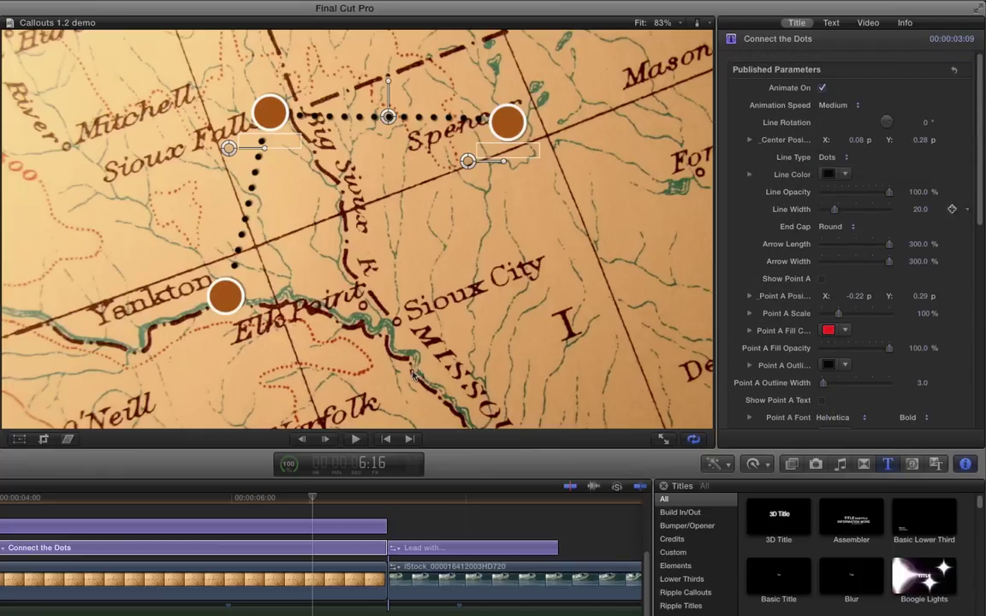
Play the map section from 1:22 to review the animated dotted route through all three cities
{"action": "left_click", "coordinate": [51, 547]}
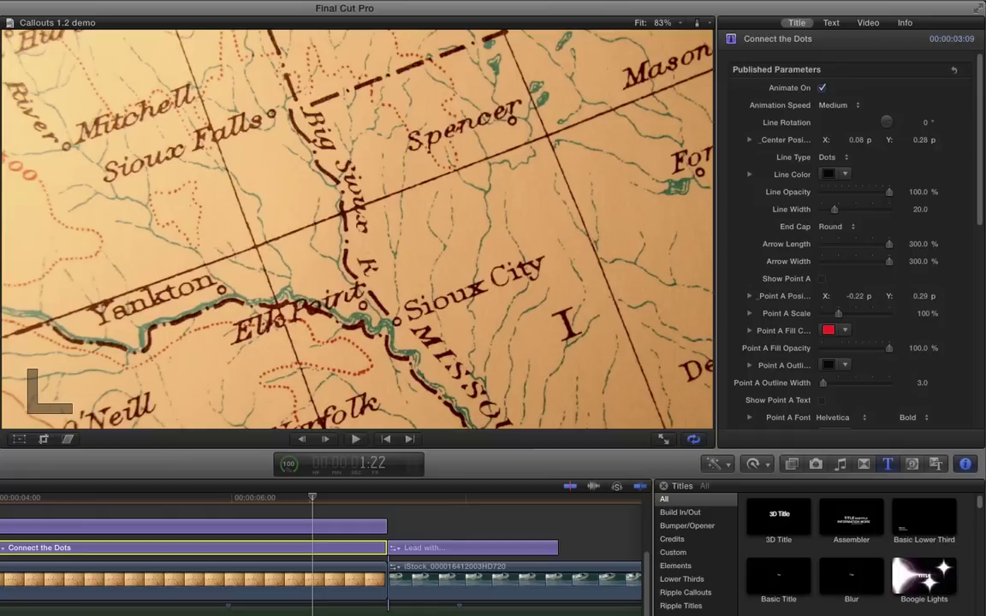
{"action": "key", "text": "space"}
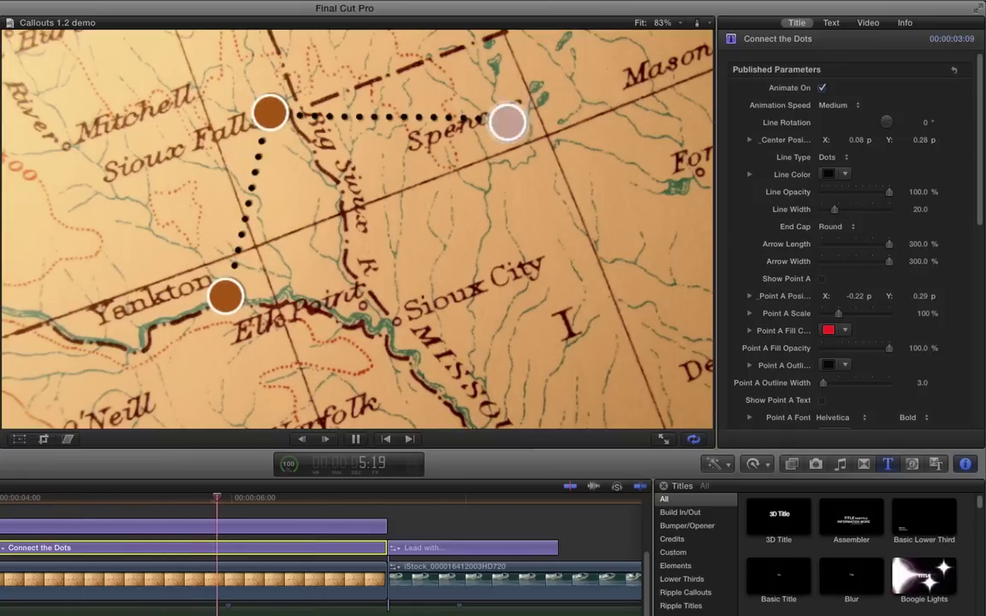
{"action": "key", "text": "space"}
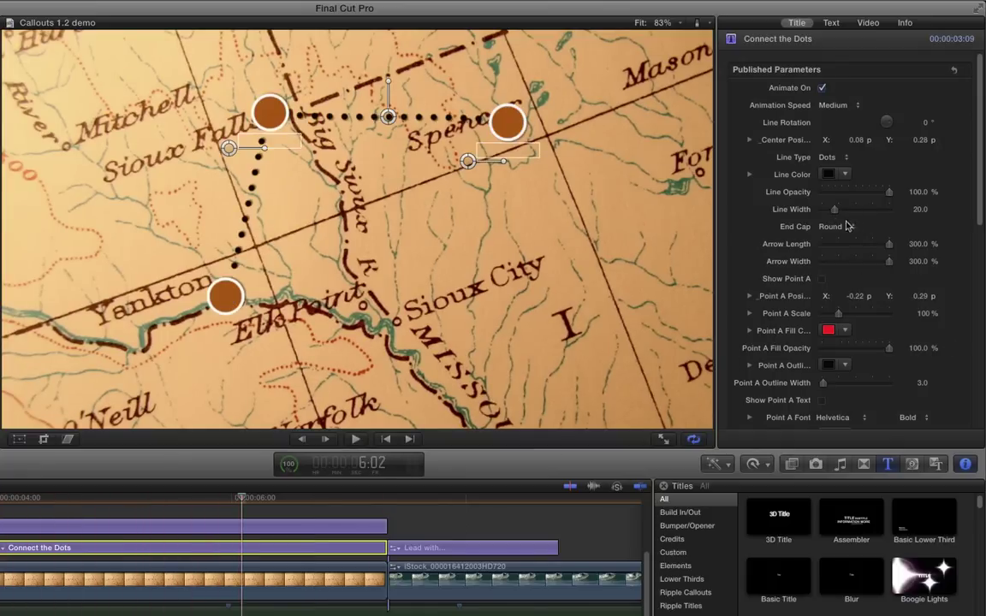
Set the line width of both the second and the first callout to 32
{"action": "left_click_drag", "start_coordinate": [836, 212], "coordinate": [844, 213]}
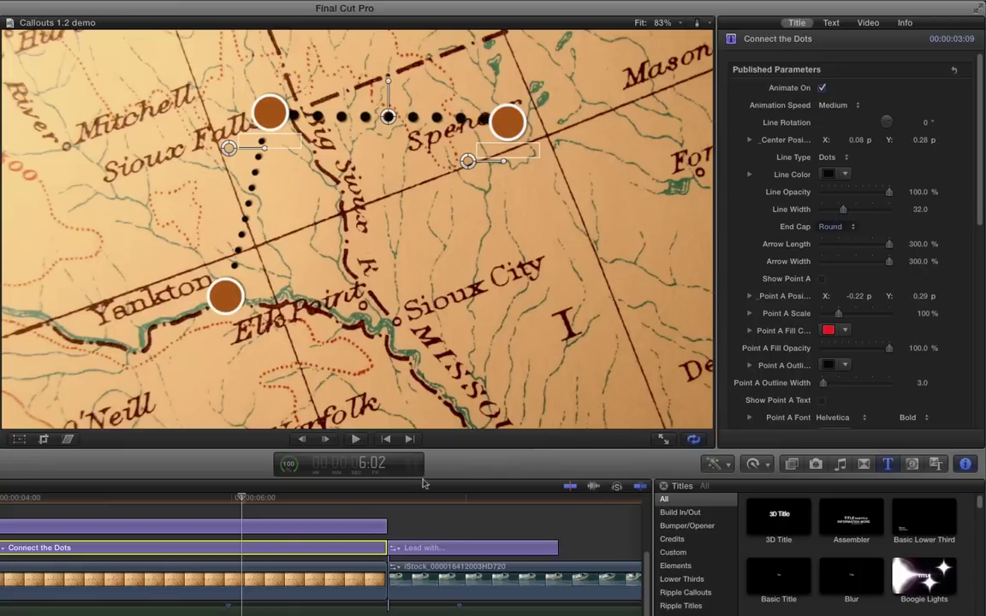
{"action": "left_click", "coordinate": [258, 527]}
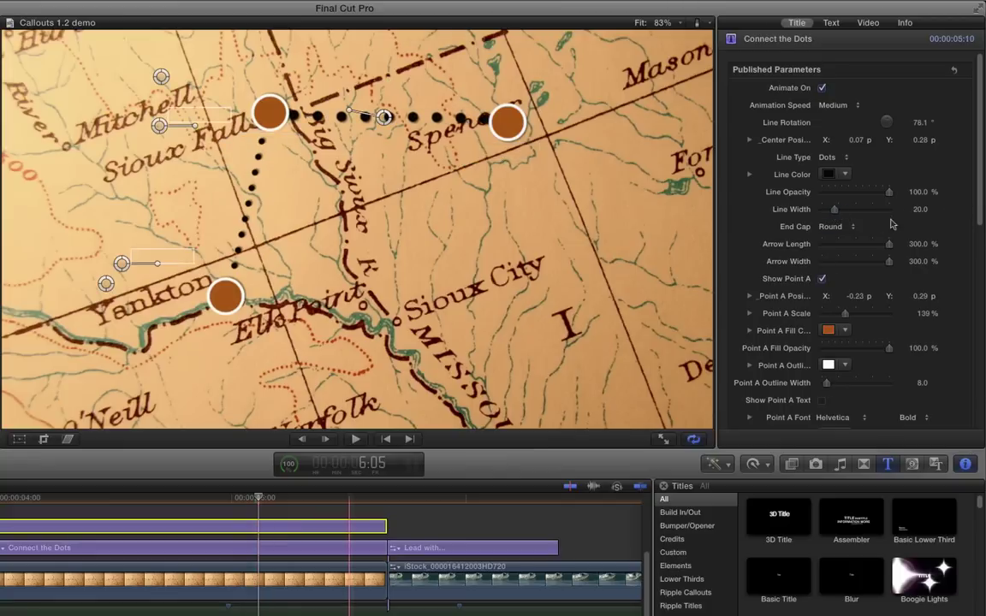
{"action": "left_click", "coordinate": [921, 211]}
{"action": "type", "text": "32"}
{"action": "key", "text": "Return"}
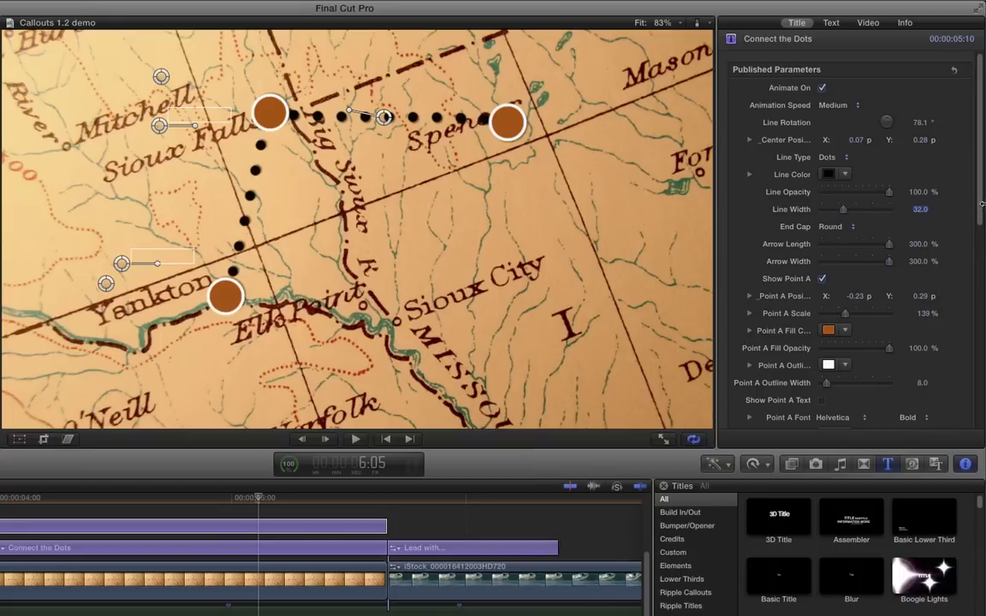
Increase the first callout's shadow distance, and set the second callout's shadow distance to 15
{"action": "left_click_drag", "start_coordinate": [981, 209], "coordinate": [982, 410]}
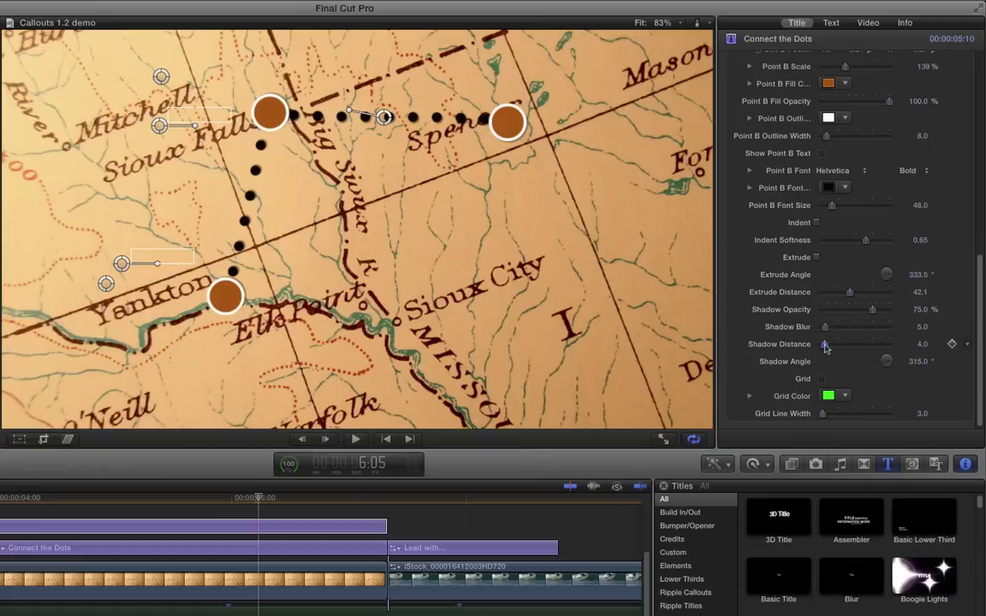
{"action": "left_click_drag", "start_coordinate": [825, 346], "coordinate": [830, 349]}
{"action": "left_click", "coordinate": [267, 550]}
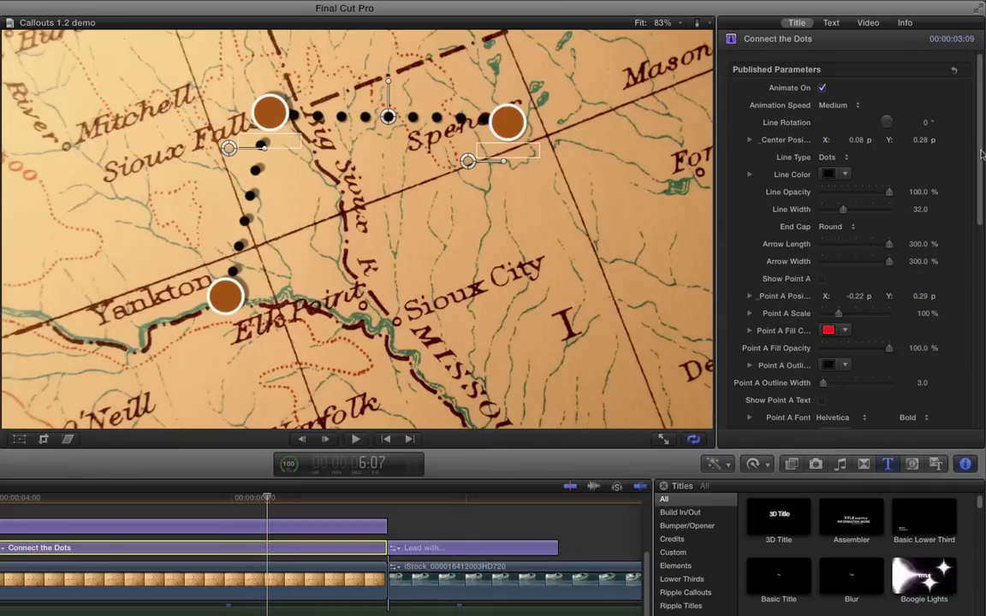
{"action": "left_click_drag", "start_coordinate": [980, 154], "coordinate": [980, 375]}
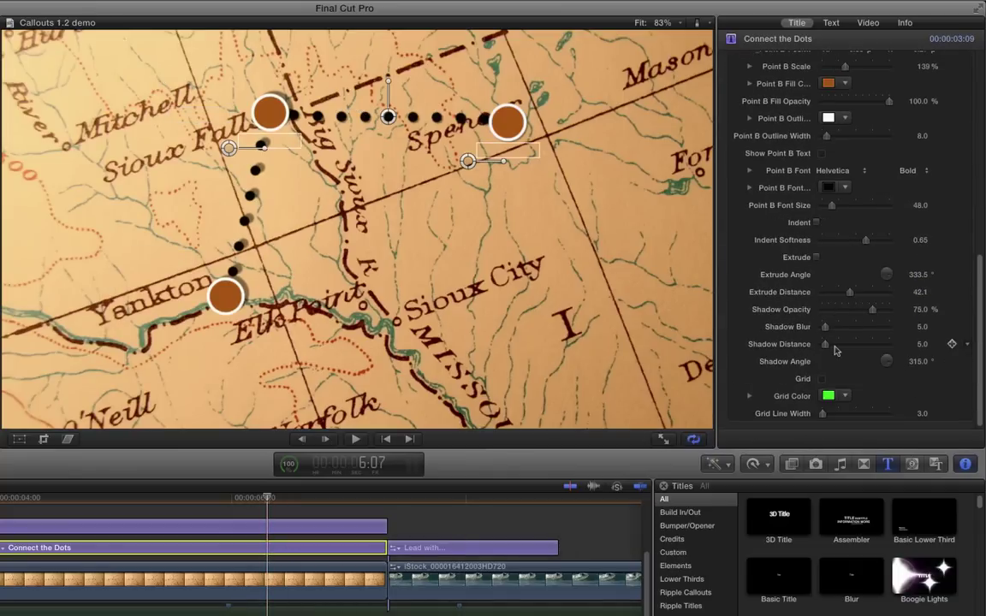
{"action": "left_click", "coordinate": [922, 344]}
{"action": "type", "text": "15"}
{"action": "key", "text": "Return"}
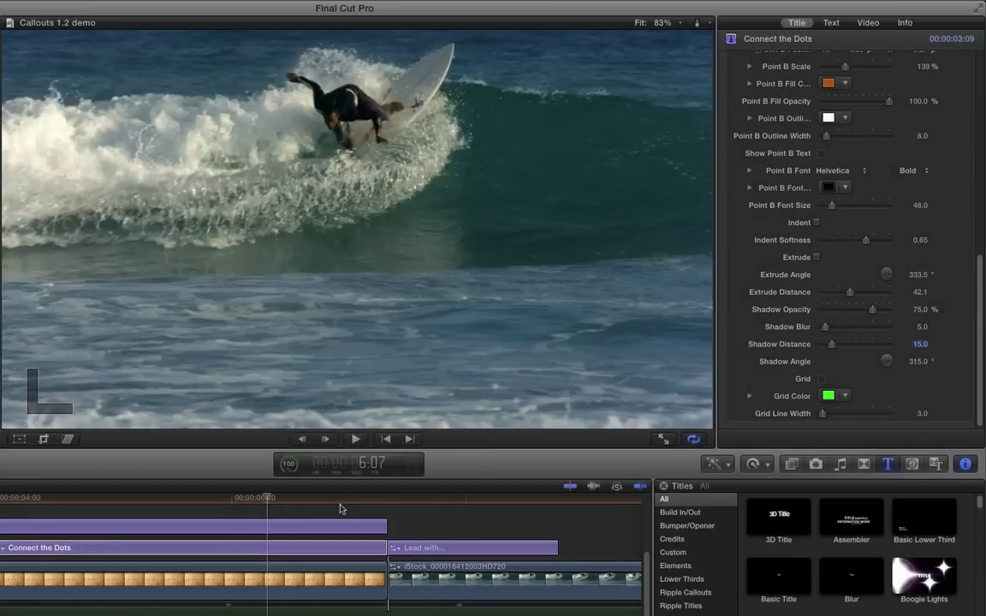
Try the Indent option, and the Extrude option at a distance of 20, on the second callout
{"action": "left_click", "coordinate": [342, 506]}
{"action": "mouse_move", "coordinate": [979, 339]}
{"action": "left_mouse_down"}
{"action": "mouse_move", "coordinate": [984, 177]}
{"action": "mouse_move", "coordinate": [983, 351]}
{"action": "left_mouse_up"}
{"action": "left_click", "coordinate": [816, 232]}
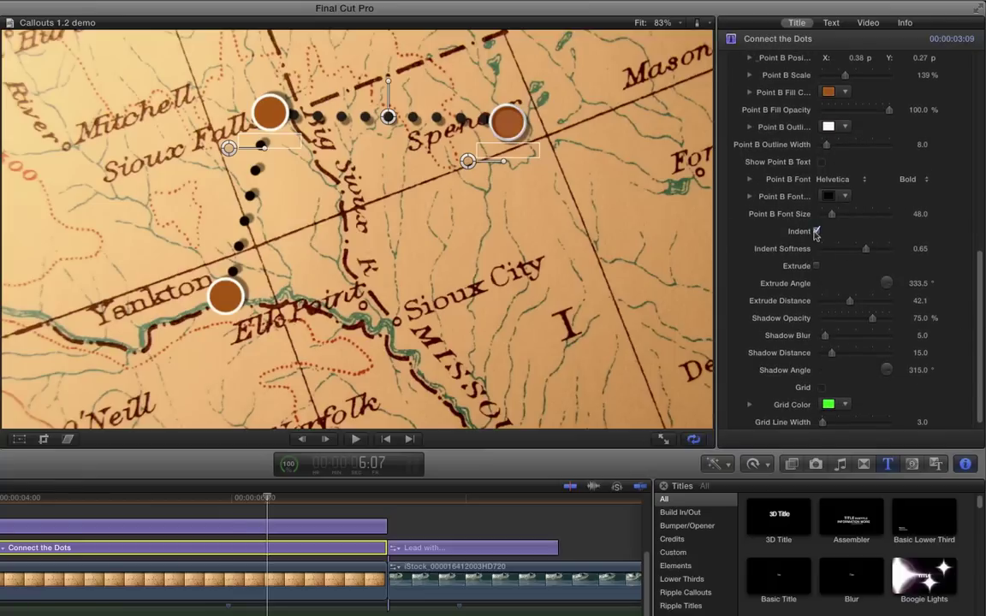
{"action": "left_click", "coordinate": [818, 230]}
{"action": "left_click", "coordinate": [817, 266]}
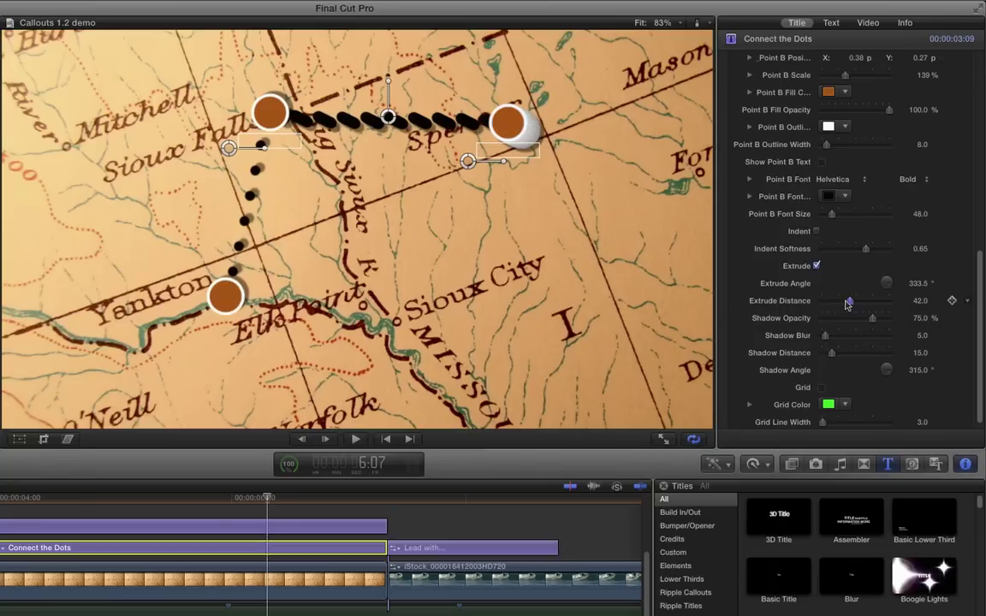
{"action": "left_click_drag", "start_coordinate": [845, 303], "coordinate": [834, 301]}
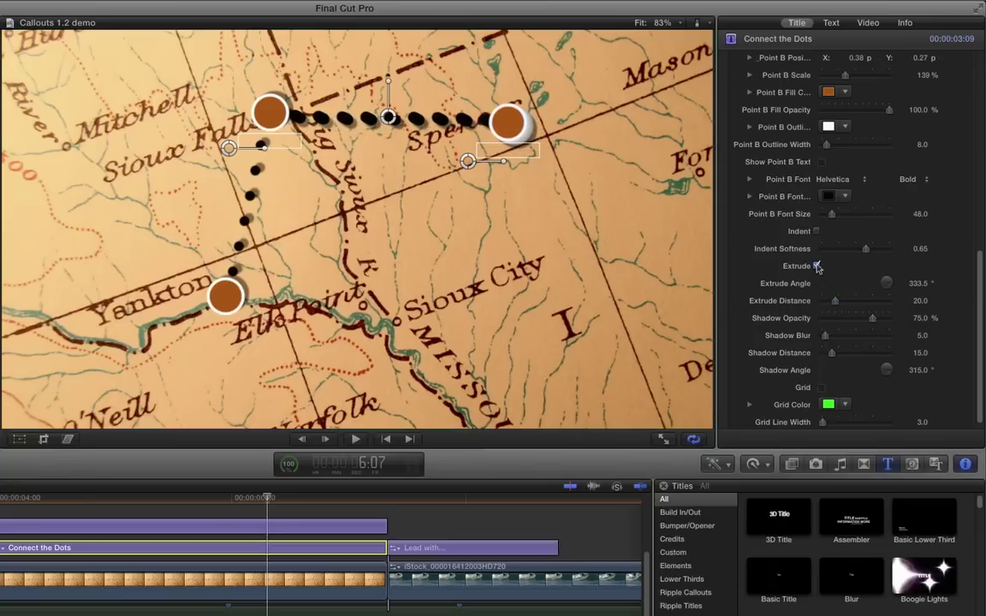
{"action": "left_click", "coordinate": [817, 266]}
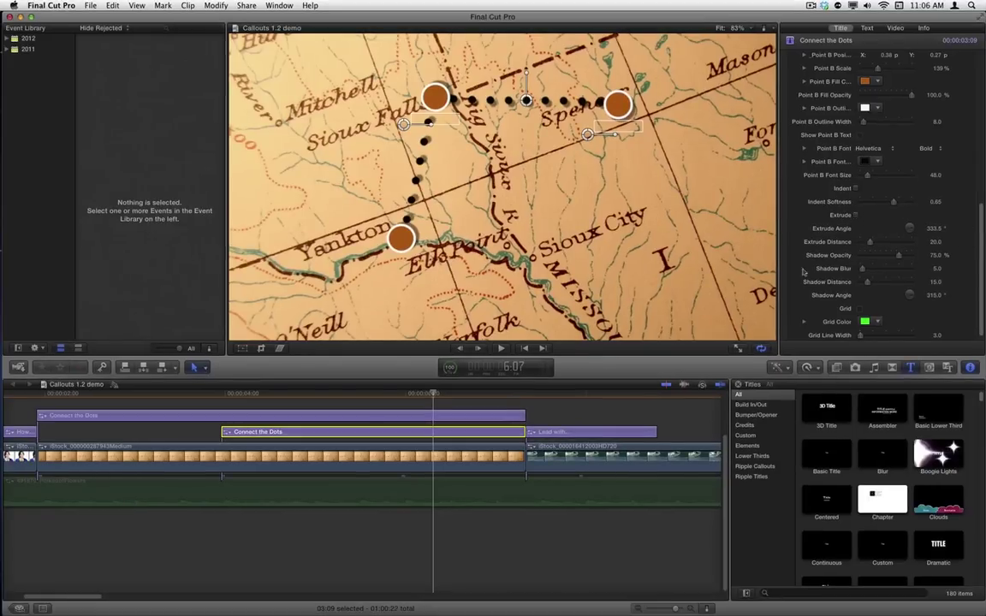
Play the route from the beginning of the first callout to check the dots and their shadows
{"action": "left_click", "coordinate": [39, 398]}
{"action": "key", "text": "space"}
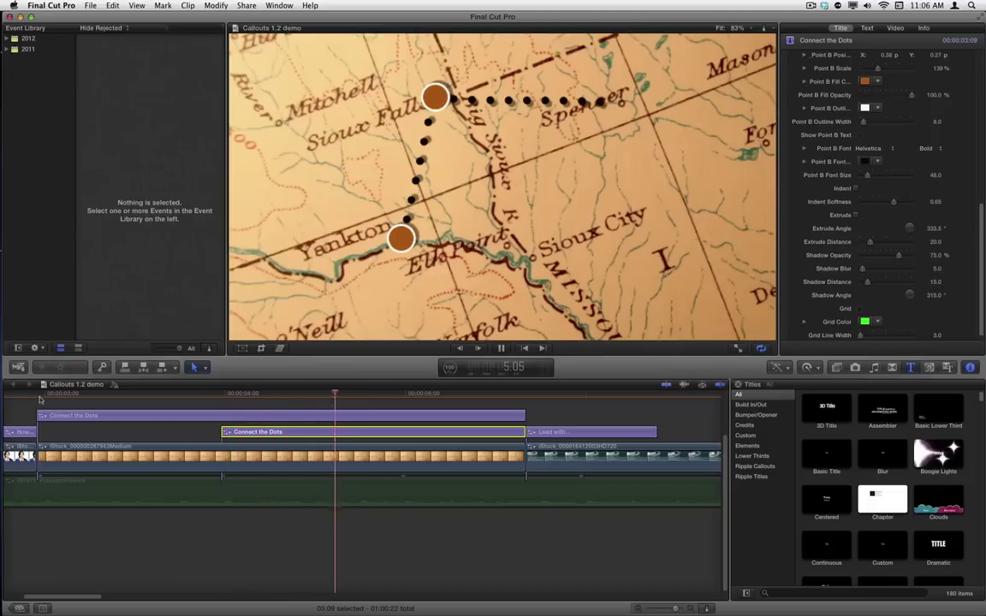
{"action": "key", "text": "space"}
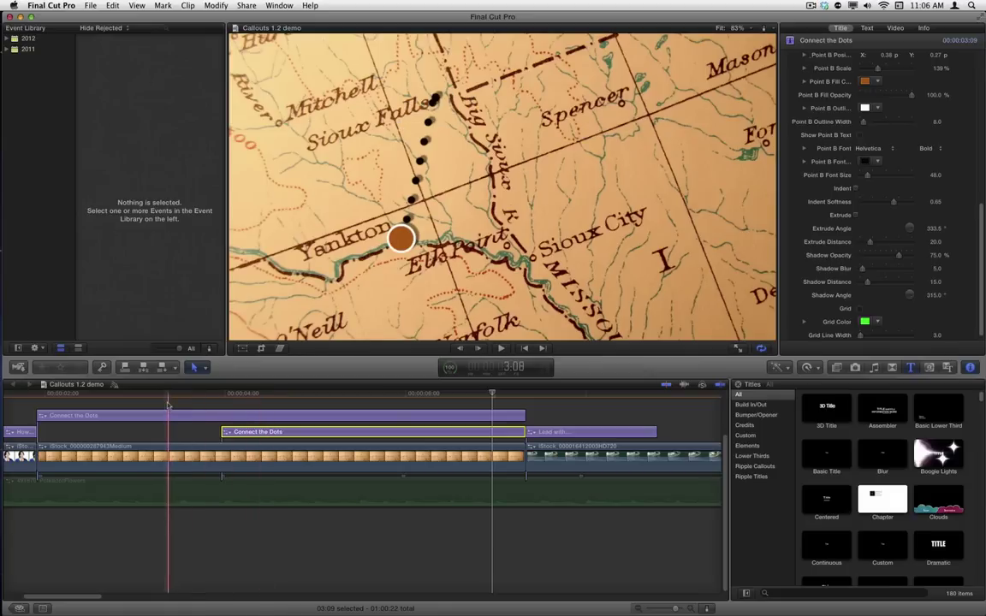
Combine the map clip and both Connect the Dots callouts into one compound clip, and park the playhead at its start, 1:22
{"action": "left_click_drag", "start_coordinate": [169, 404], "coordinate": [306, 467]}
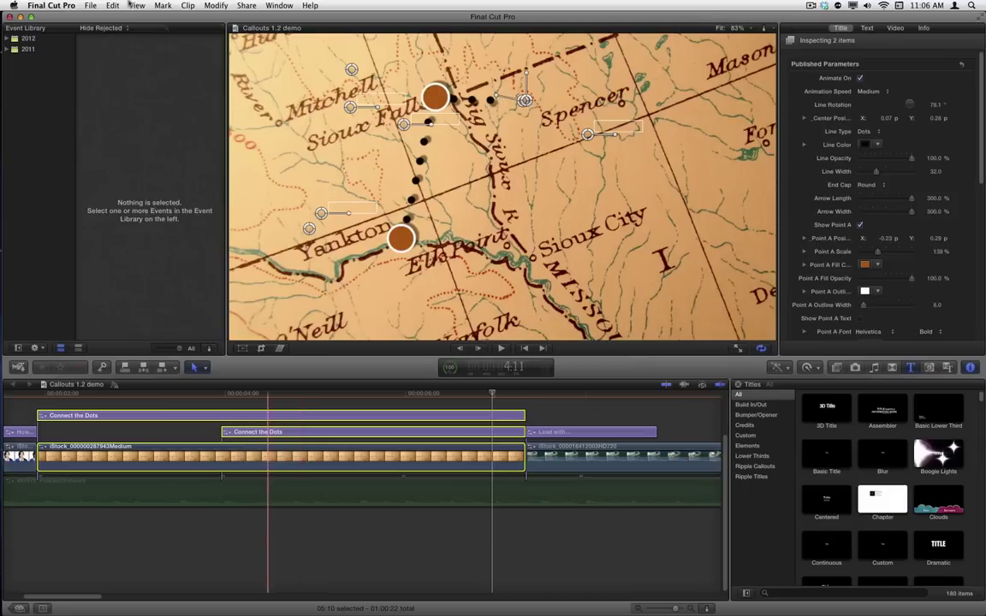
{"action": "left_click", "coordinate": [91, 6]}
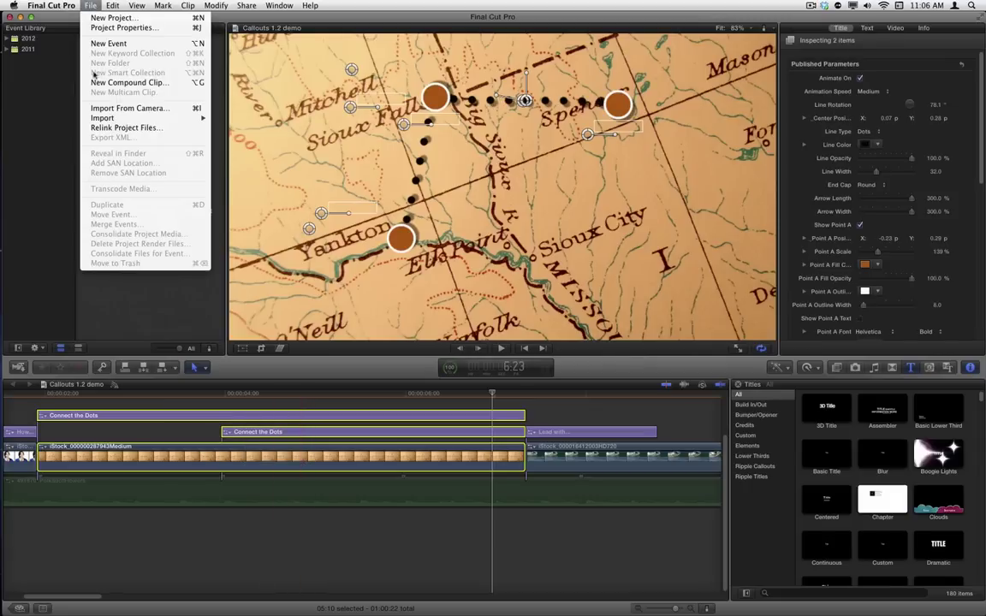
{"action": "left_click", "coordinate": [185, 86]}
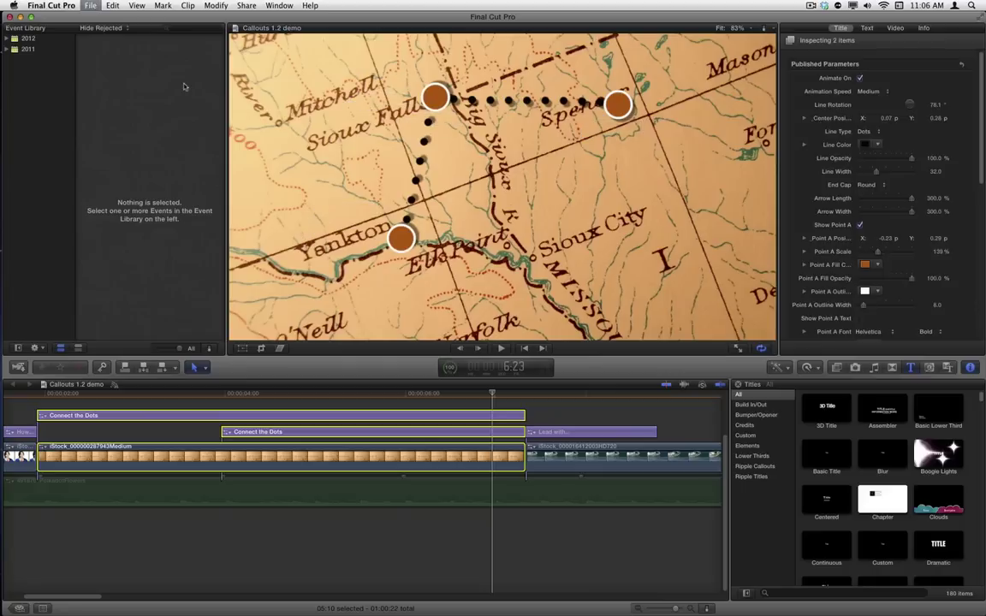
{"action": "left_click_drag", "start_coordinate": [137, 399], "coordinate": [42, 423]}
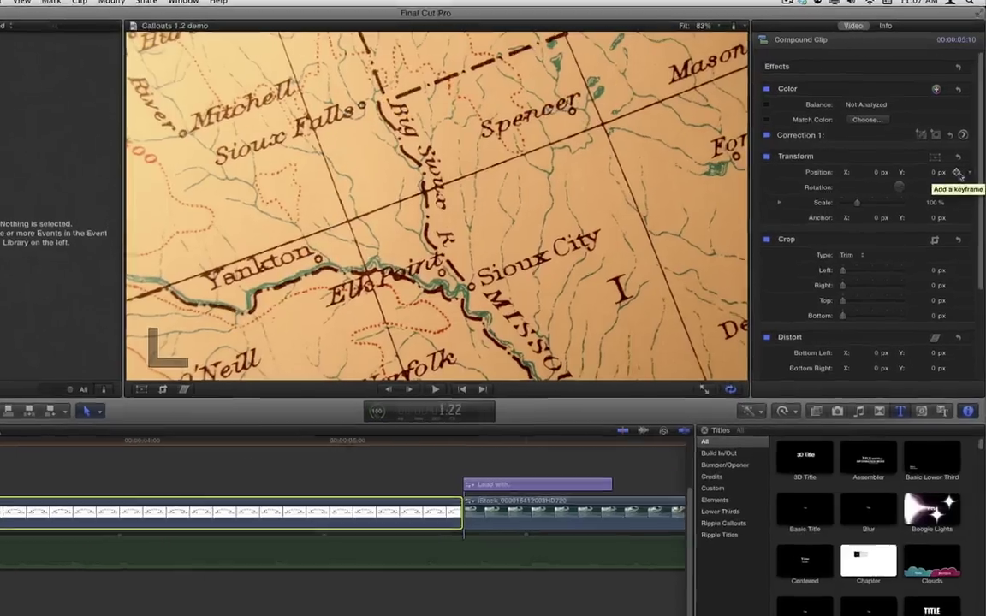
Add position, rotation and scale keyframes to the compound clip at 1:22
{"action": "left_click", "coordinate": [958, 157]}
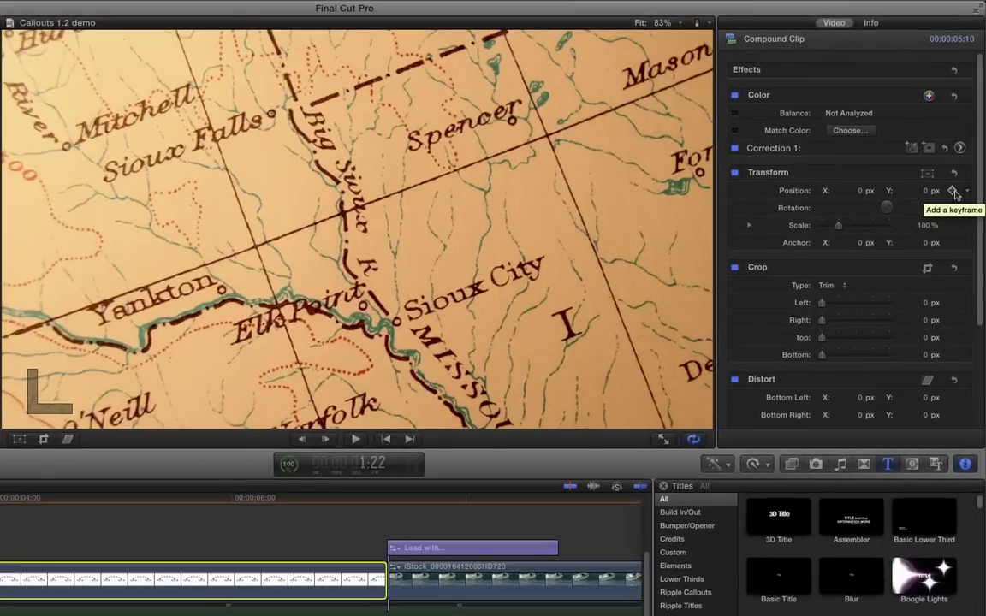
{"action": "left_click", "coordinate": [953, 207]}
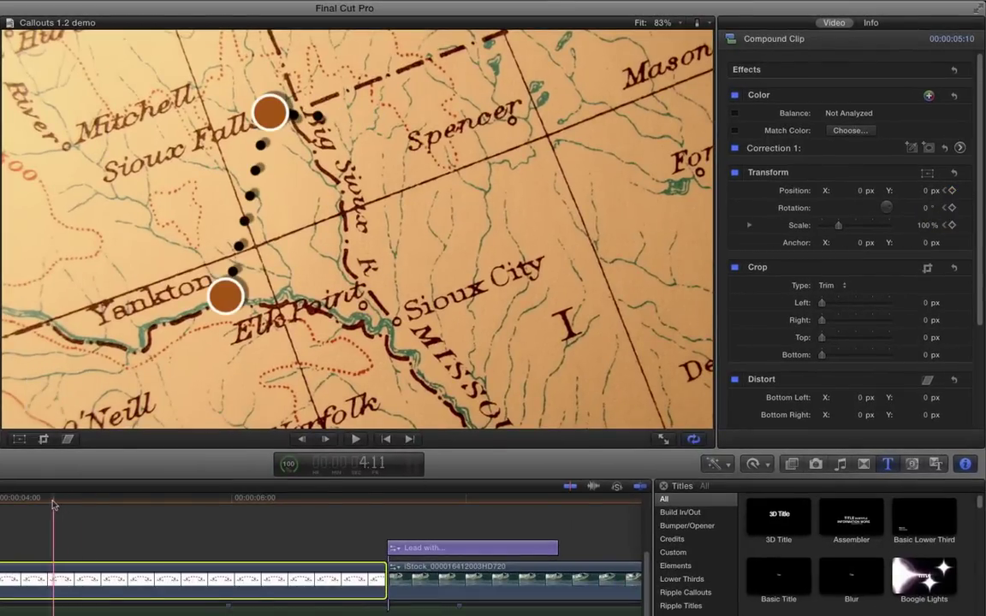
At 5:23, keyframe the compound clip's position to X -93.1 px, Y -88.9 px, its rotation to 4.0° and its scale to 141%
{"action": "left_click_drag", "start_coordinate": [53, 503], "coordinate": [228, 508]}
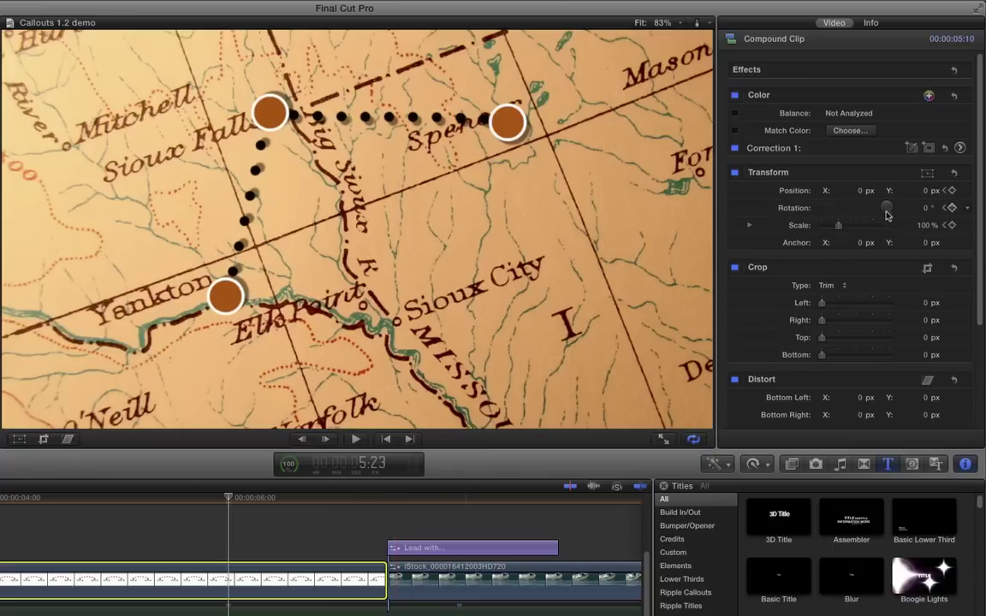
{"action": "left_click_drag", "start_coordinate": [924, 226], "coordinate": [920, 227]}
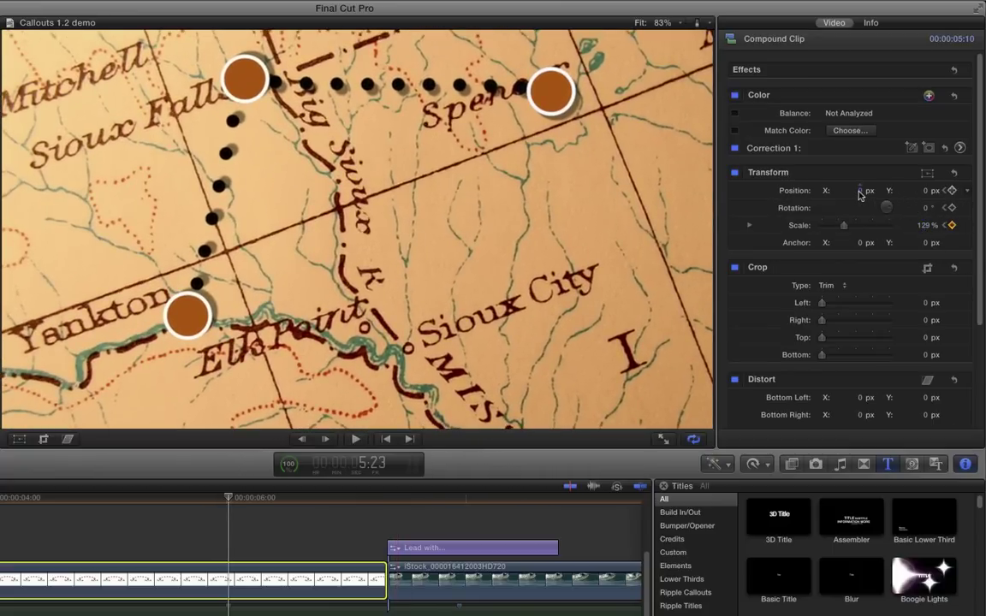
{"action": "left_click_drag", "start_coordinate": [859, 194], "coordinate": [851, 190]}
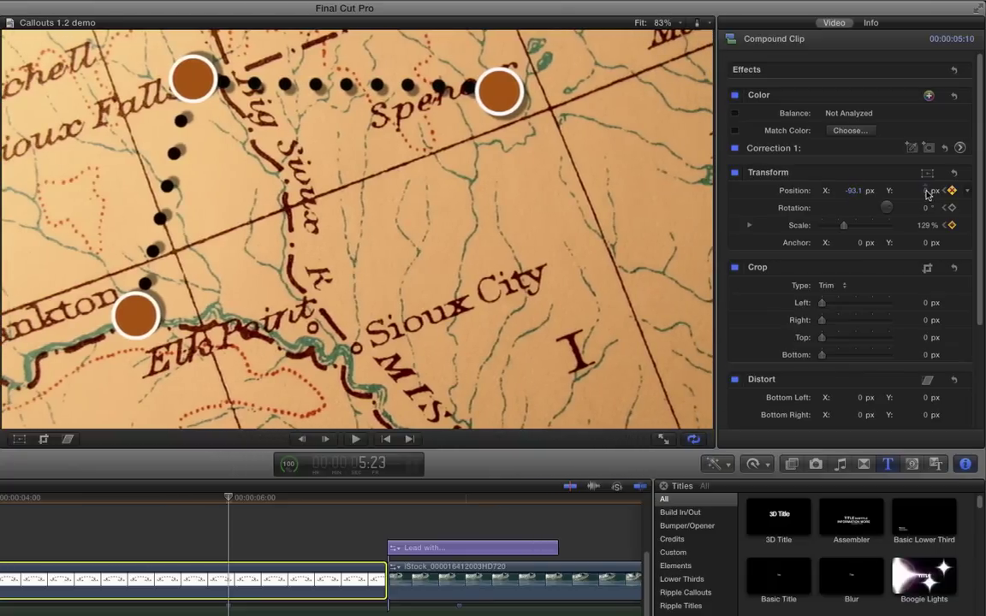
{"action": "left_click_drag", "start_coordinate": [927, 192], "coordinate": [921, 194]}
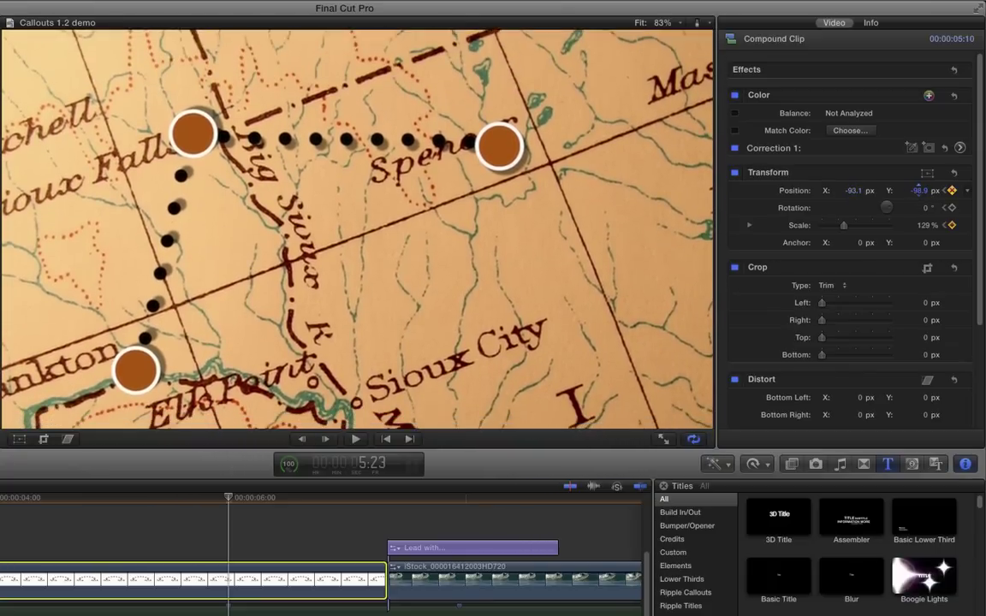
{"action": "left_click_drag", "start_coordinate": [918, 190], "coordinate": [926, 203]}
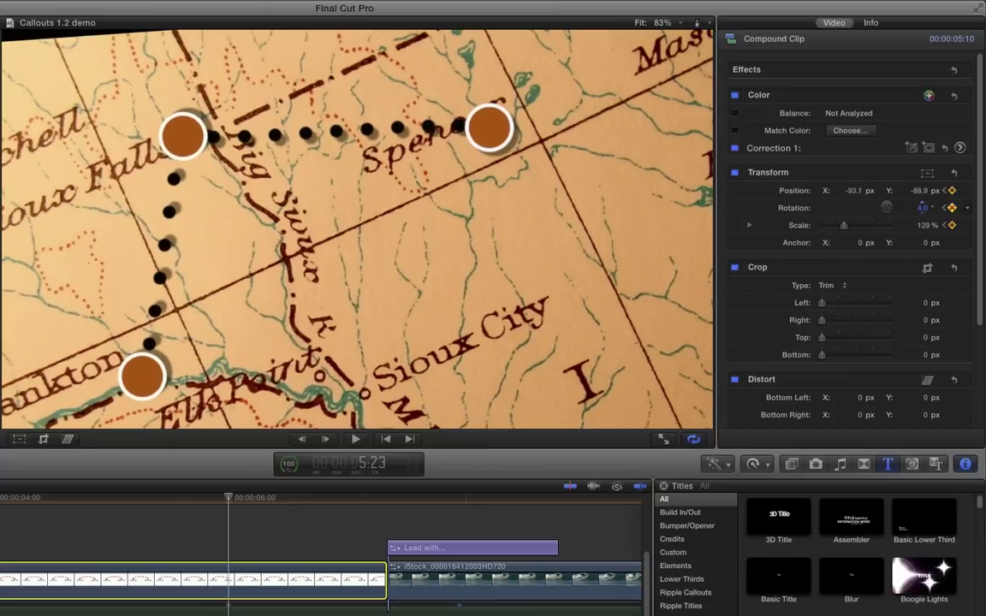
{"action": "left_click_drag", "start_coordinate": [926, 225], "coordinate": [926, 216]}
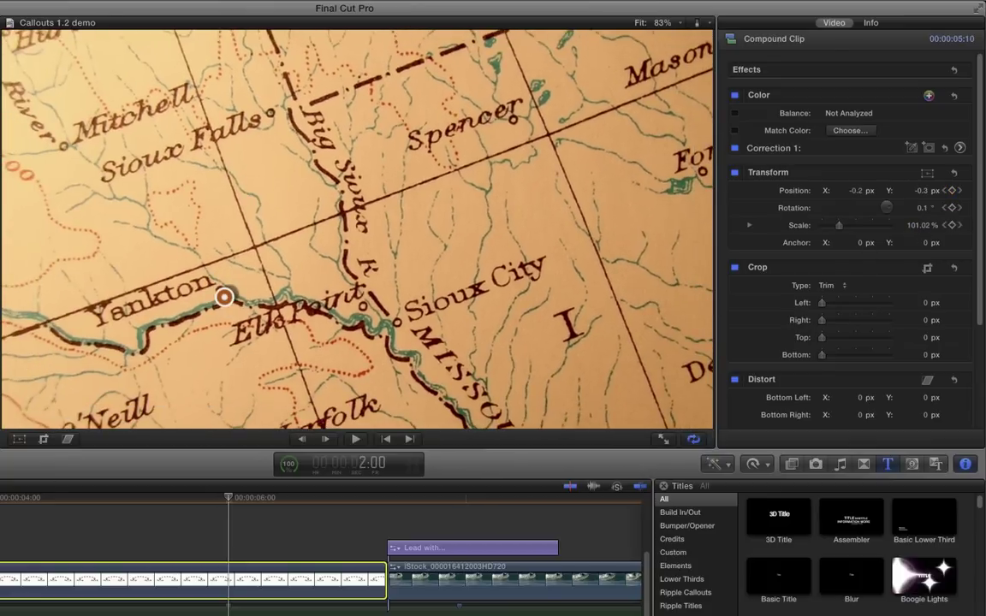
Play the compound clip twice from near its start to check the keyframed map movement together with the dotted route
{"action": "key", "text": "space"}
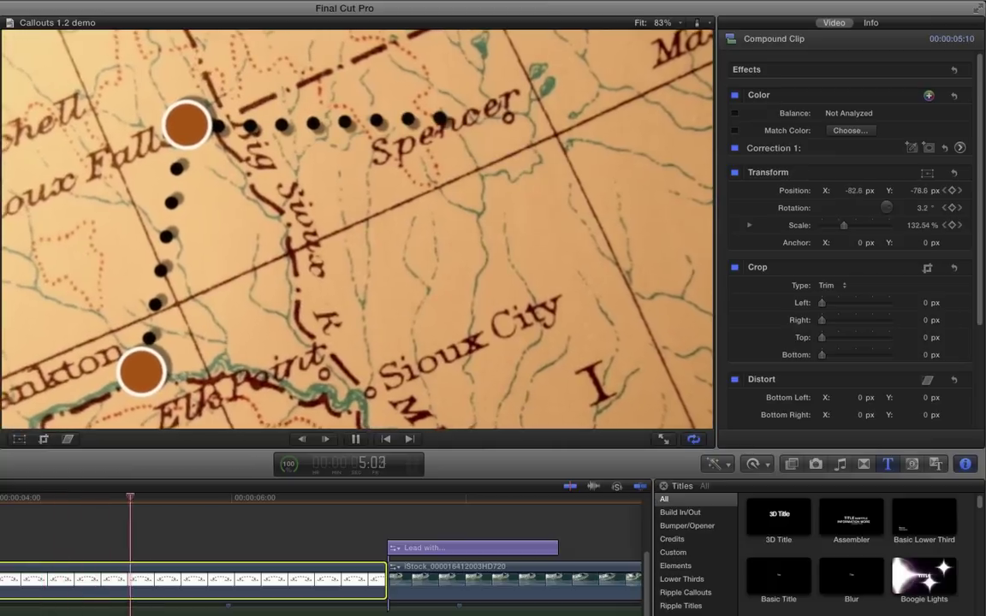
{"action": "key", "text": "space"}
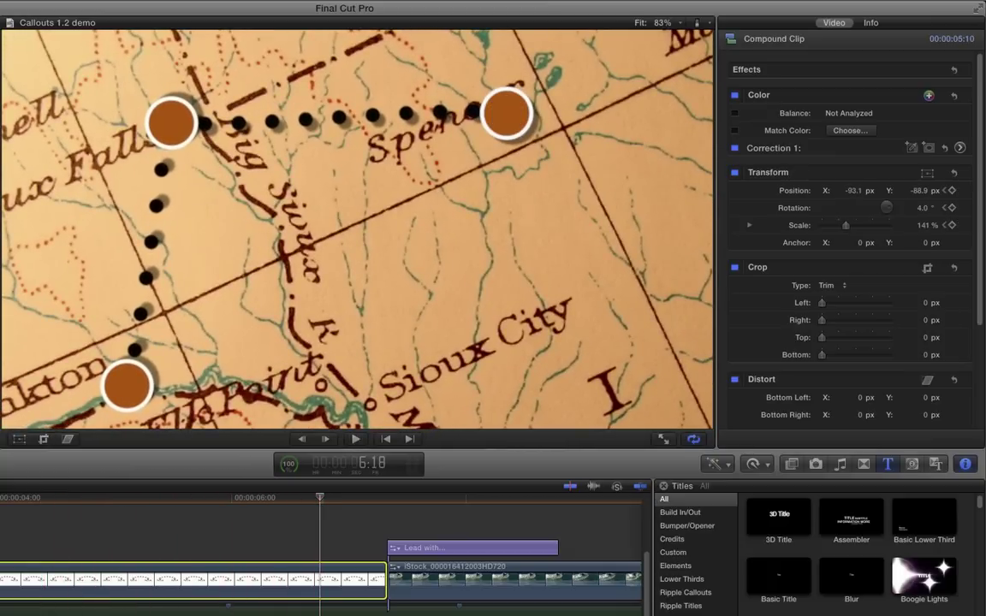
{"action": "key", "text": "Up"}
{"action": "key", "text": "Up"}
{"action": "key", "text": "Down"}
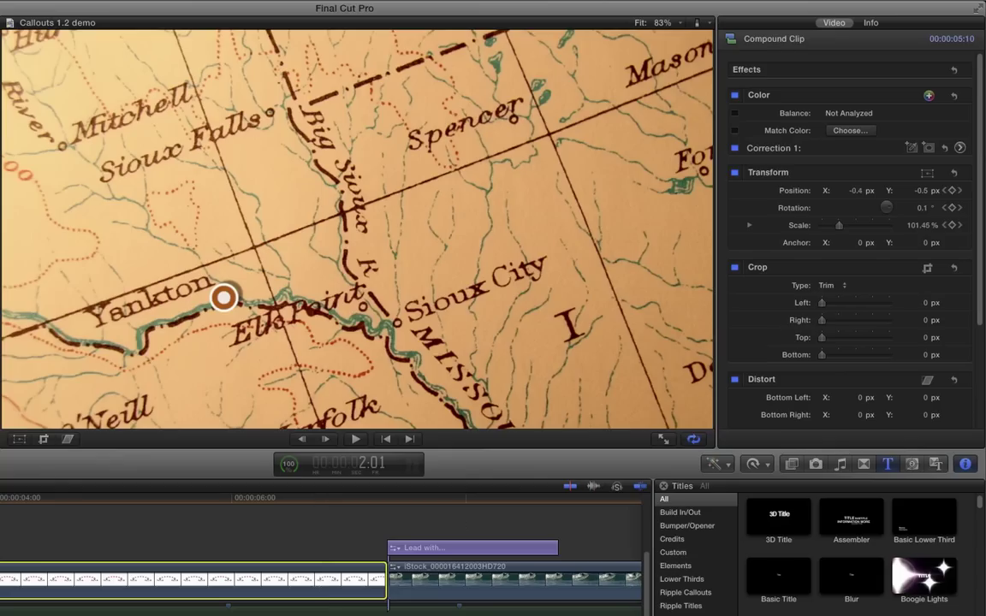
{"action": "key", "text": "space"}
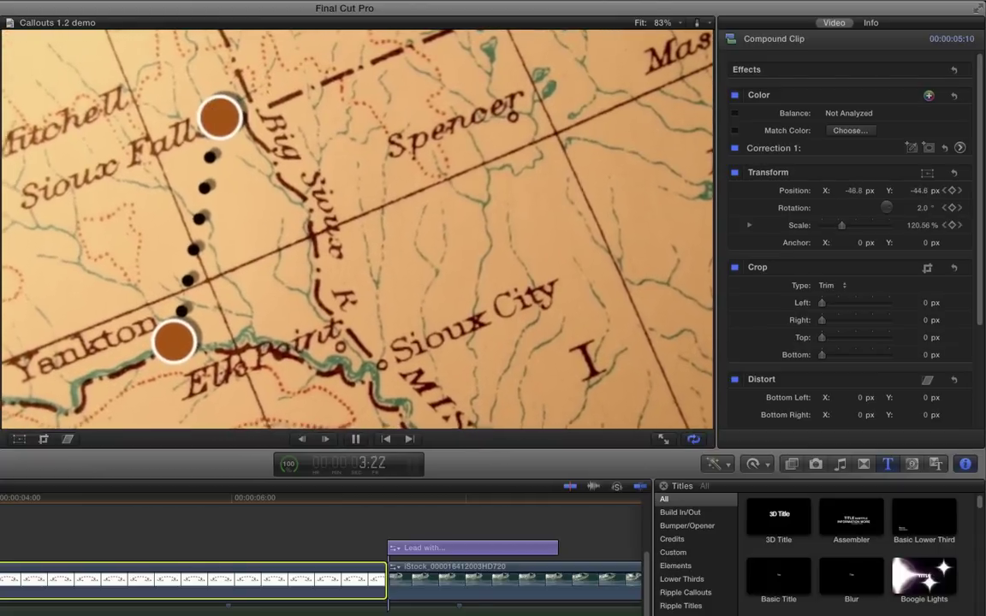